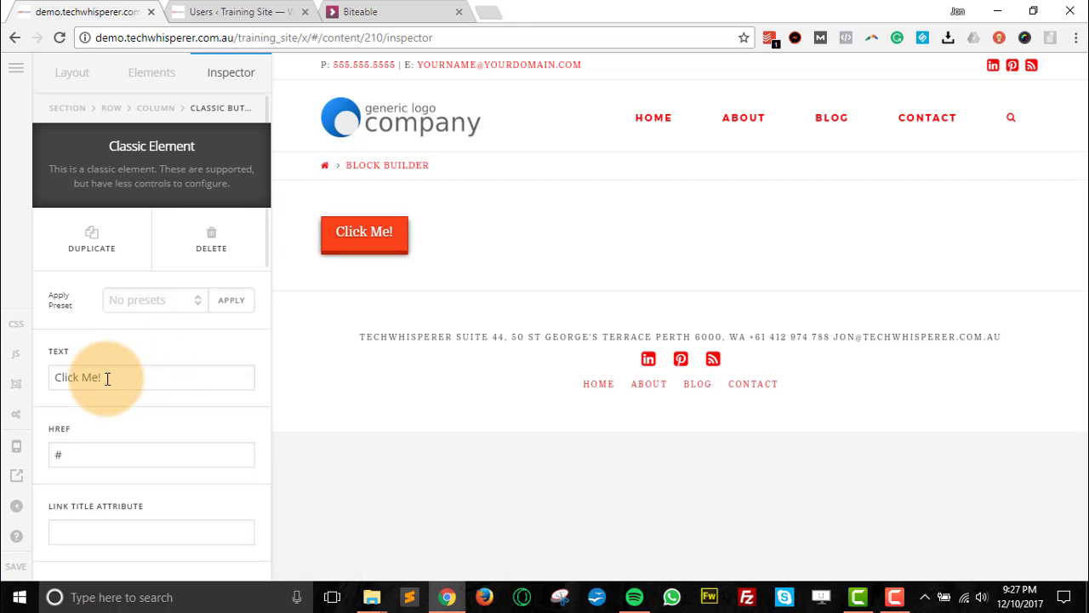
- Change the button's text to "Sign Up"
drag(108, 377, 46, 377)
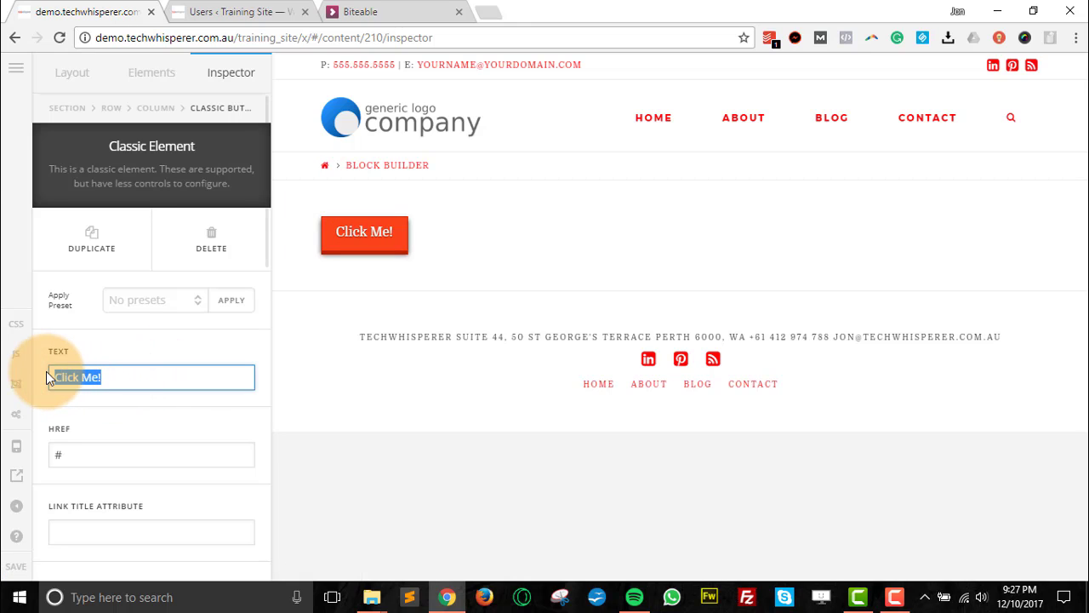
text(Sign Up)
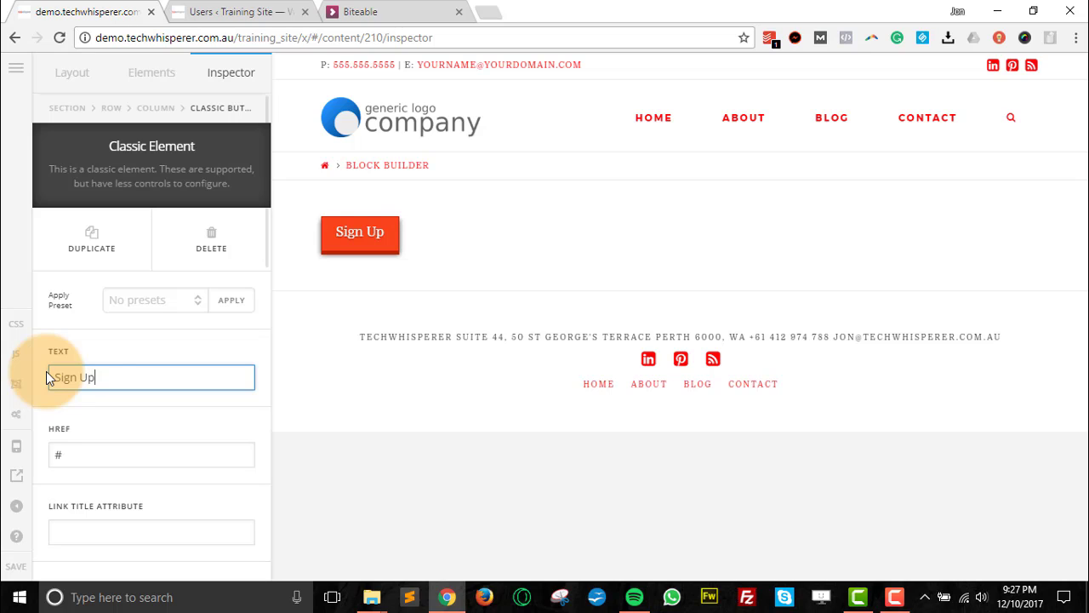
- Set the button's link address to /contact/
click(77, 453)
scroll(107, 419, down, 2)
double_click(73, 297)
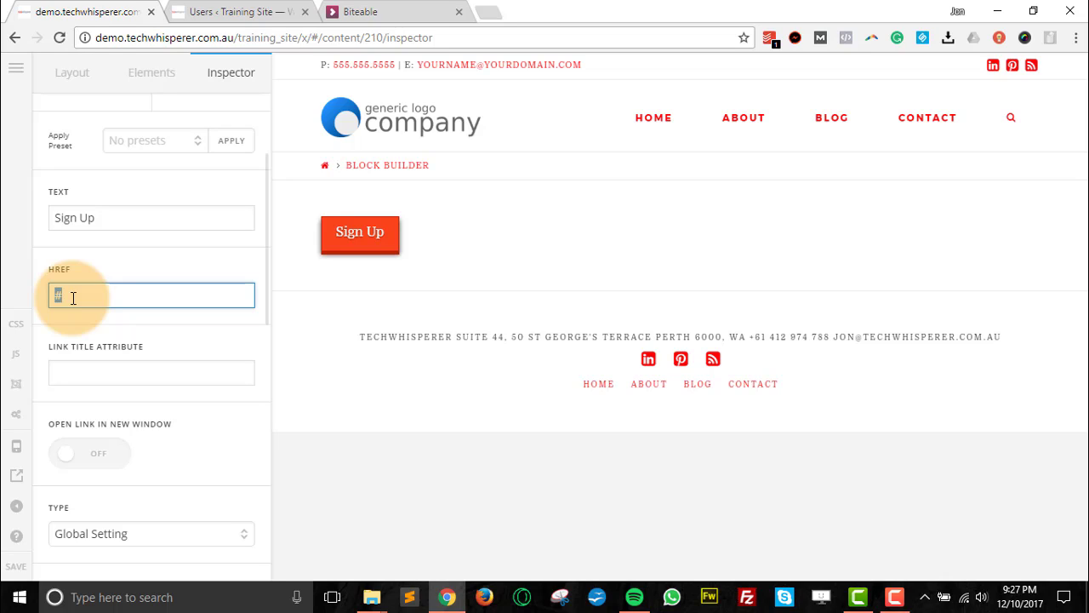
text(/contact/)
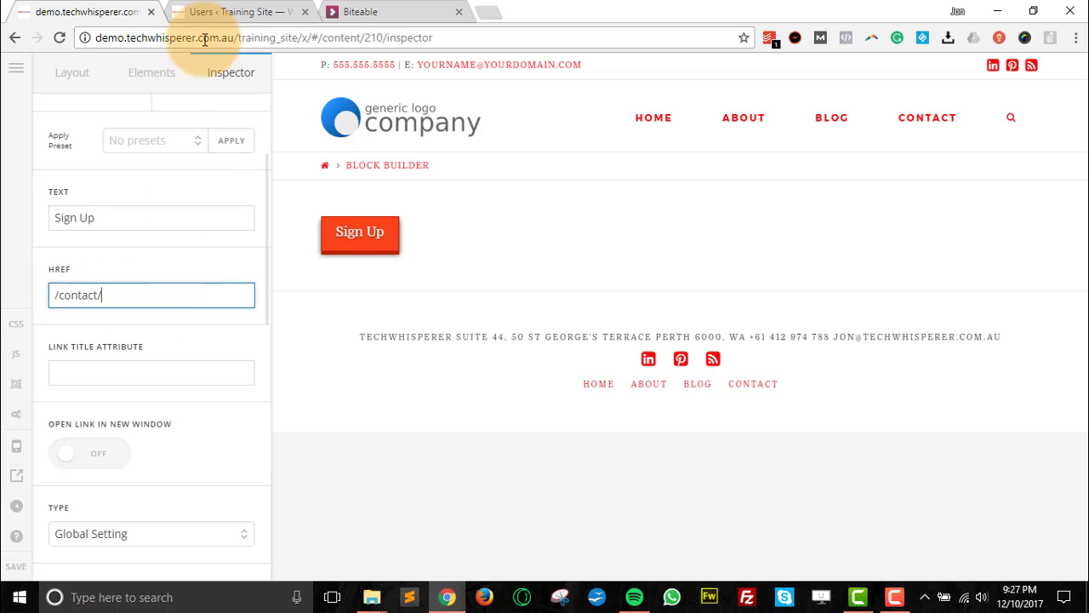
- Copy the site's base address up to /training_site/ from the Users page and use it as the button's link address
click(227, 17)
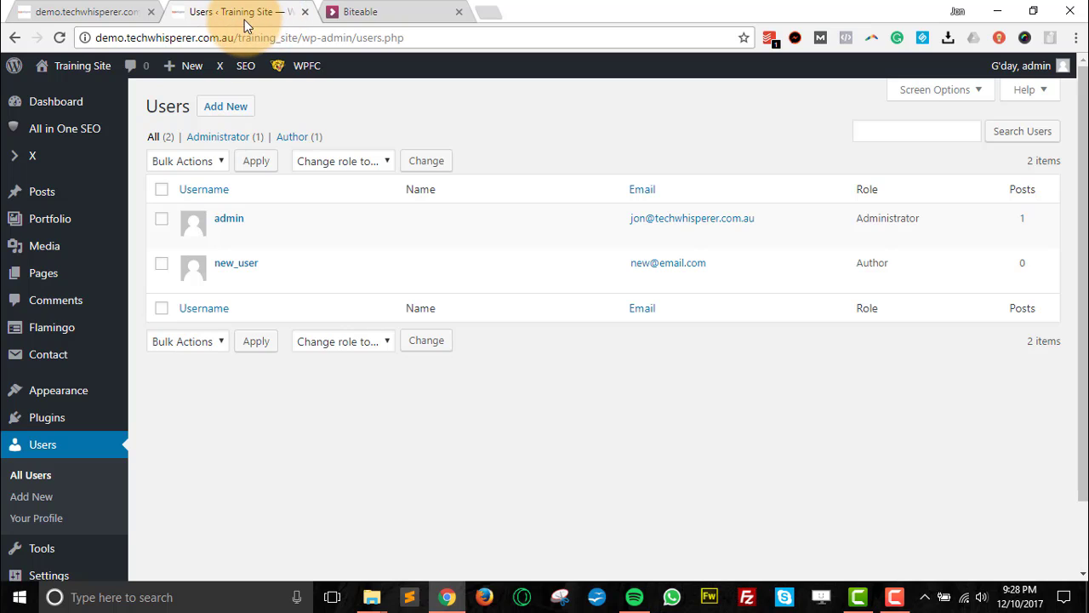
drag(301, 38, 90, 36)
key(ctrl+c)
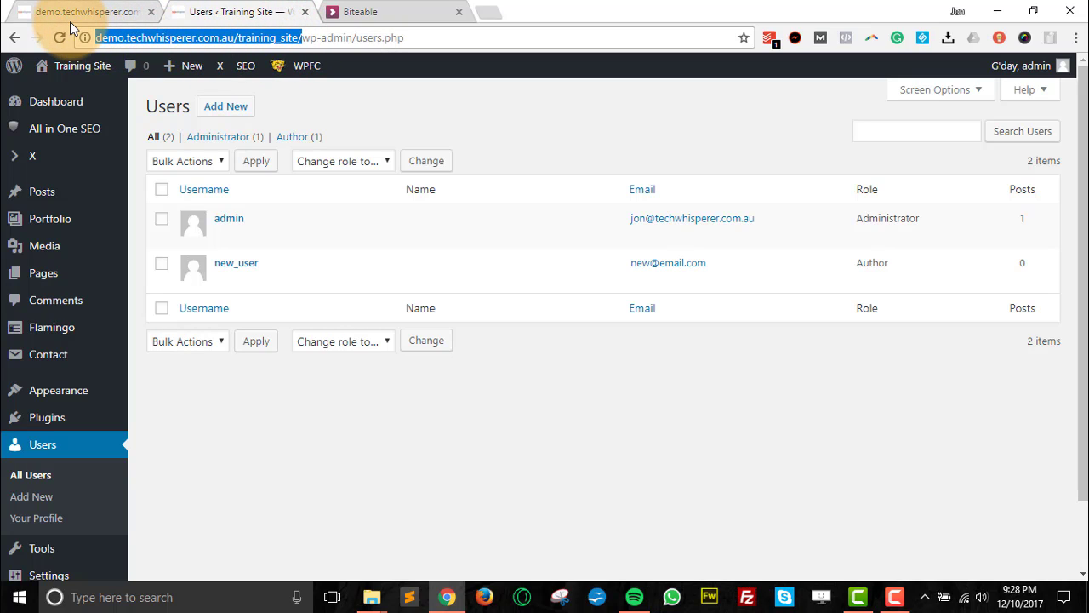
click(85, 13)
drag(139, 294, 41, 284)
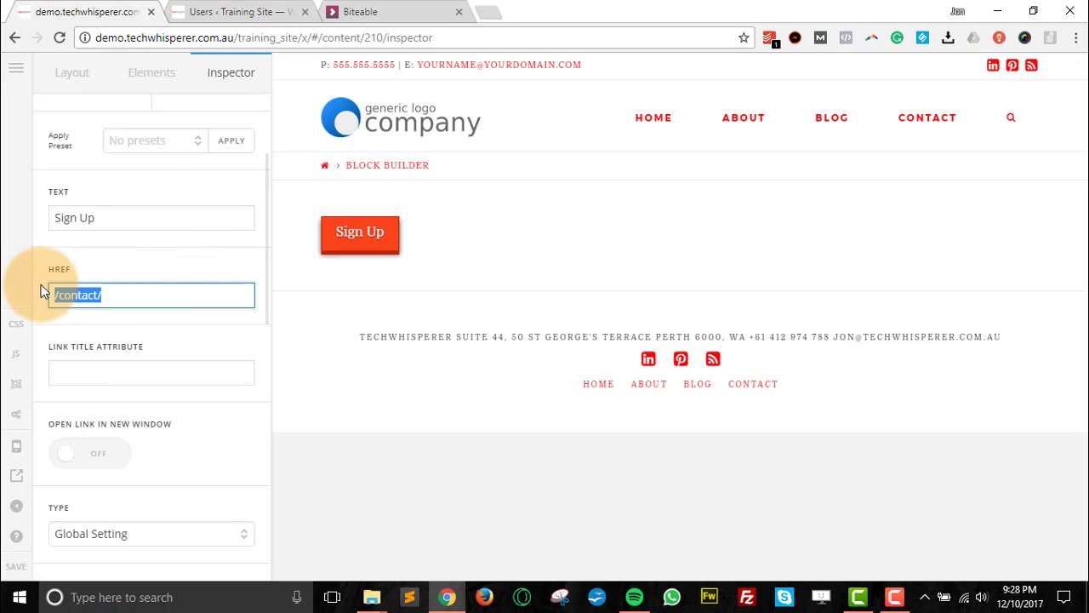
key(ctrl+v)
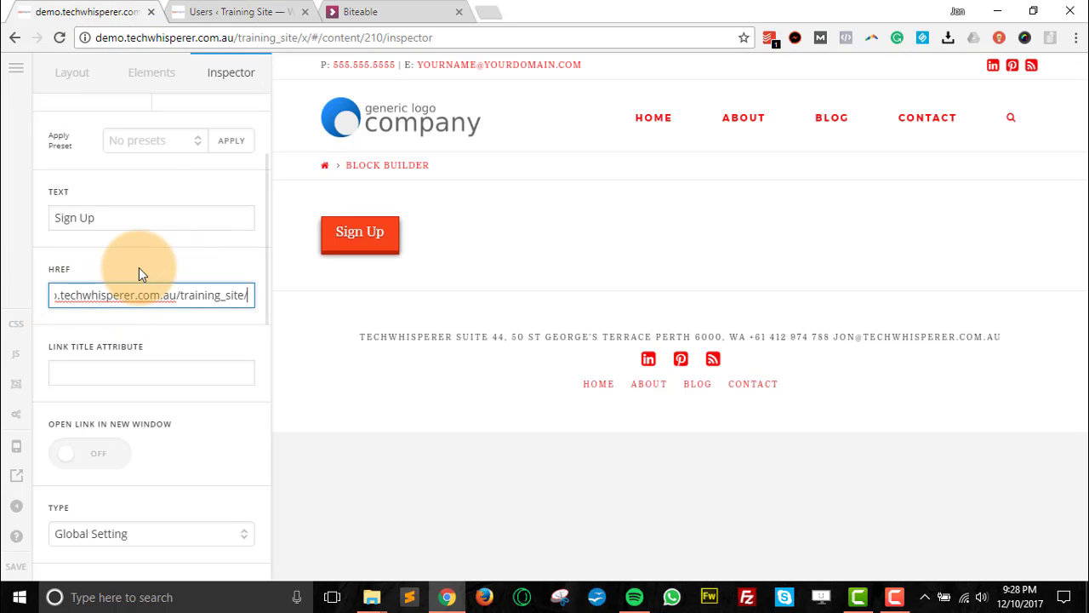
- Copy the button's text "Sign Up" into its link title attribute
click(102, 373)
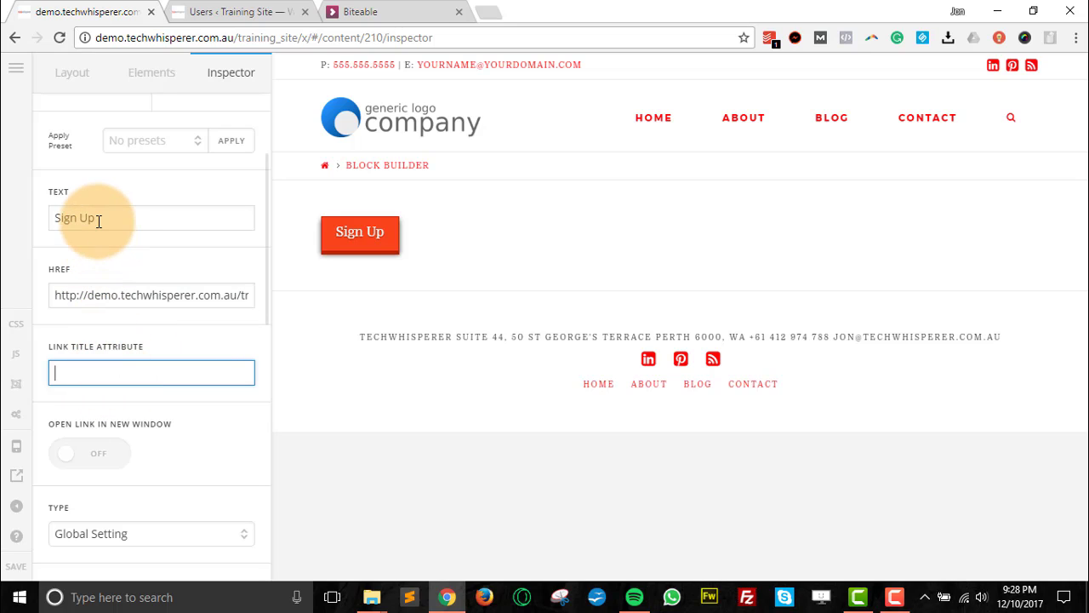
drag(97, 218, 53, 220)
key(ctrl+c)
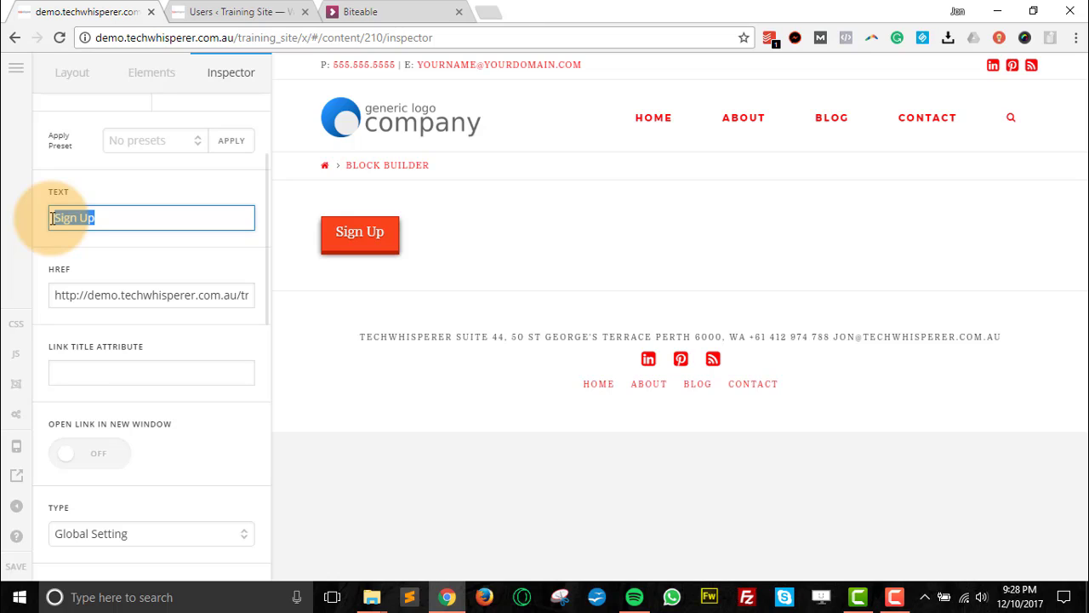
click(85, 372)
key(ctrl+v)
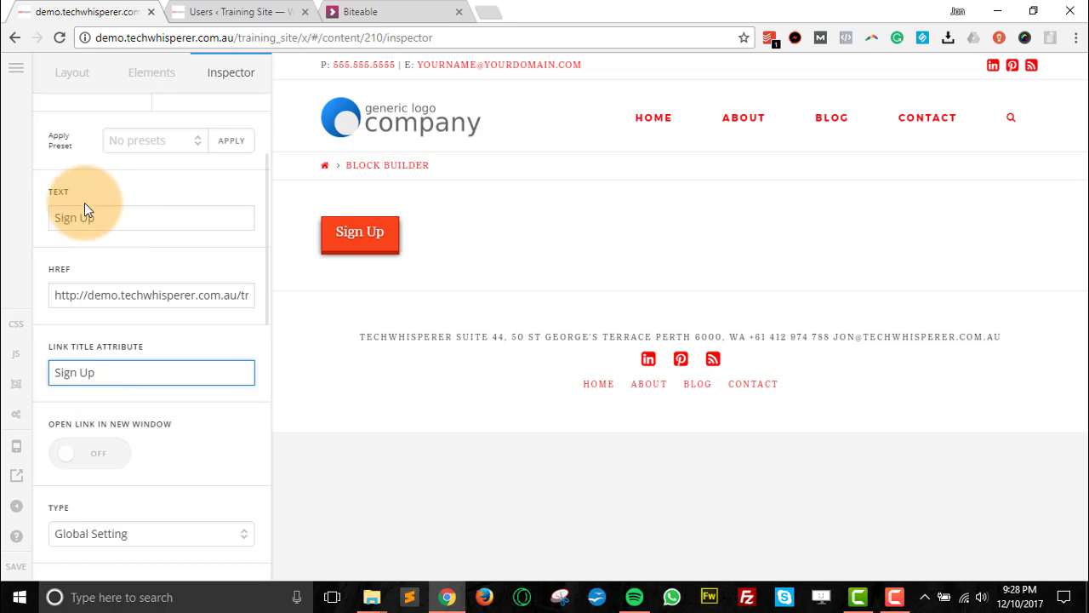
drag(111, 219, 45, 217)
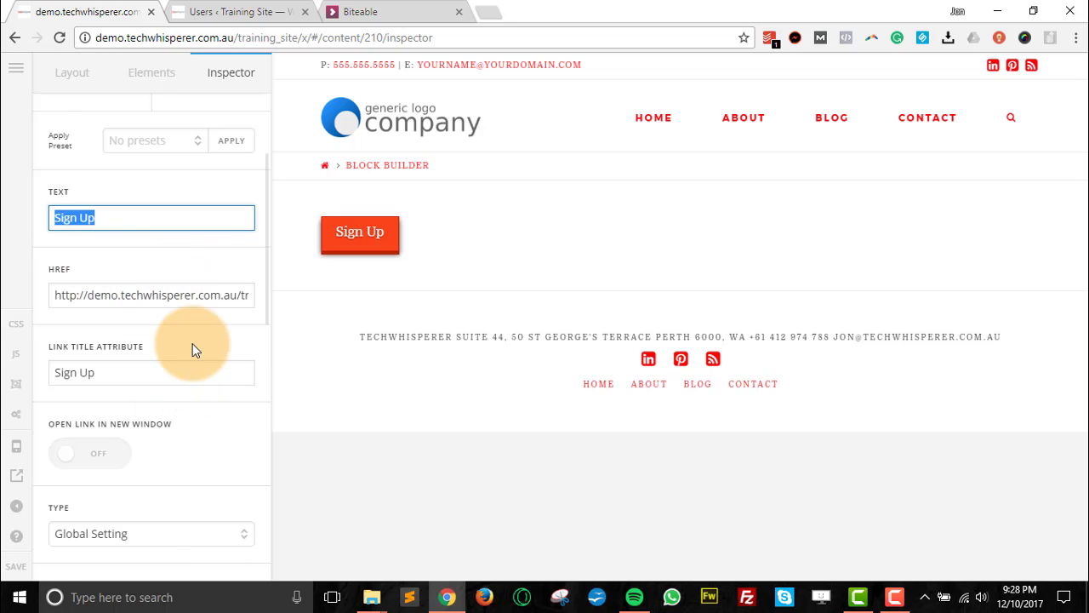
- Try the option to open the button's link in a new window, and switch it back off
scroll(195, 348, down, 2)
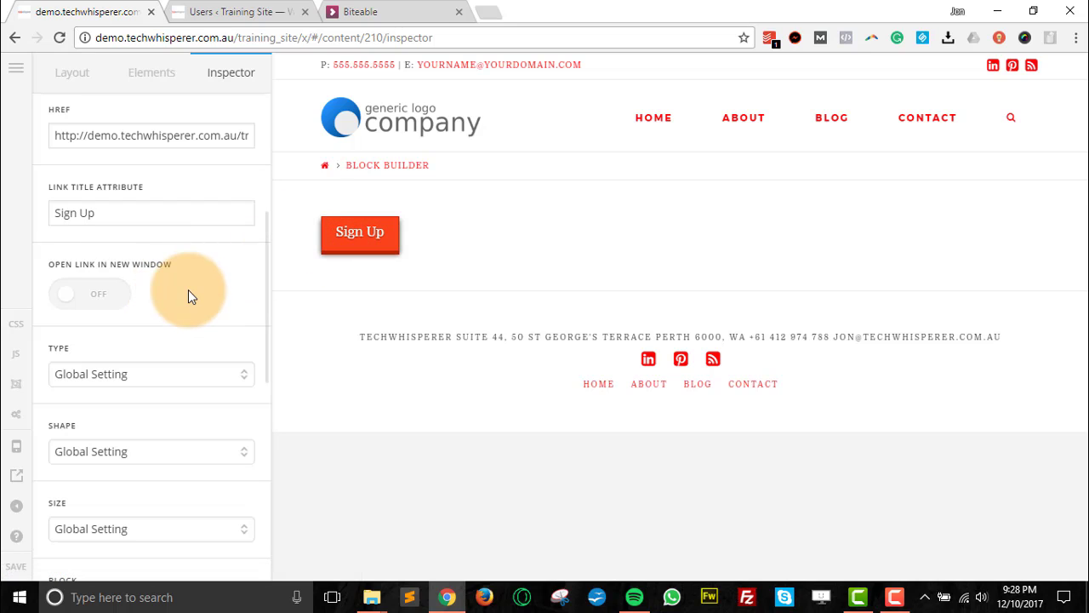
click(94, 300)
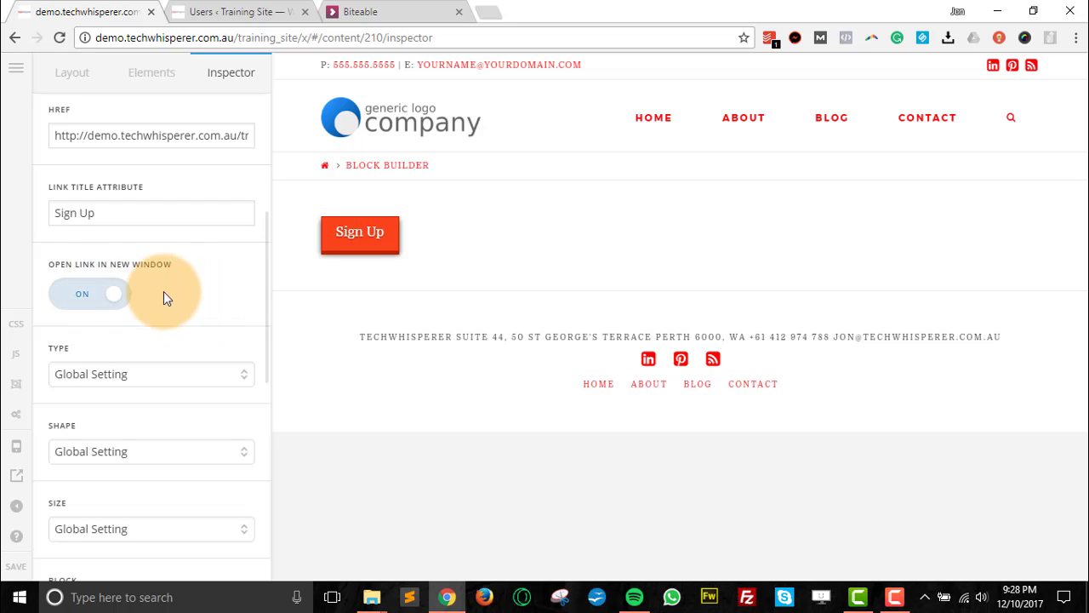
click(117, 297)
- Set the button's type to Flat, its shape to Rounded and its size to Jumbo
scroll(194, 285, down, 2)
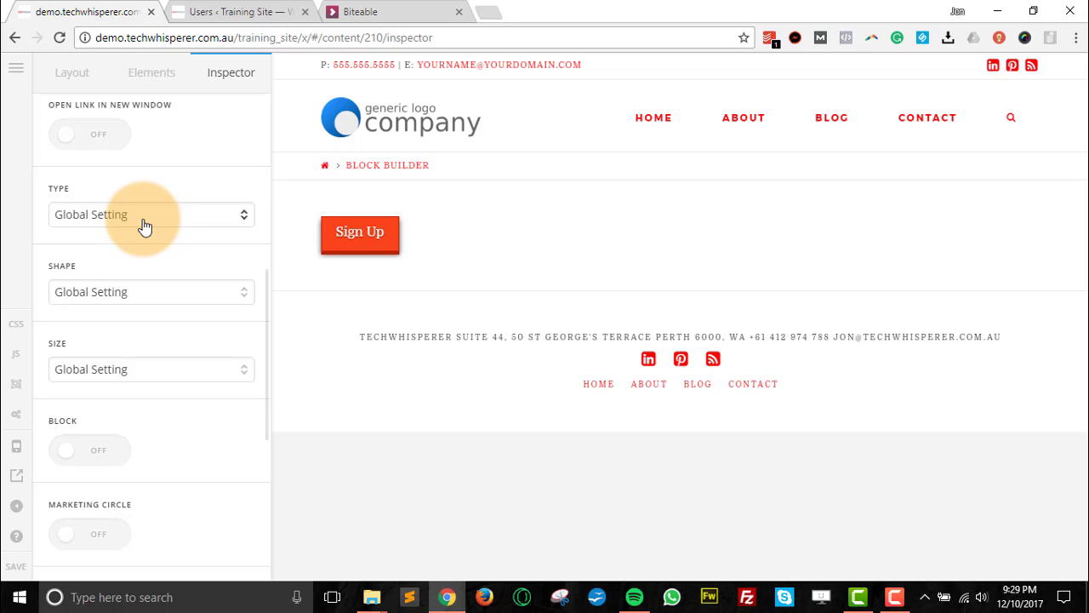
click(233, 224)
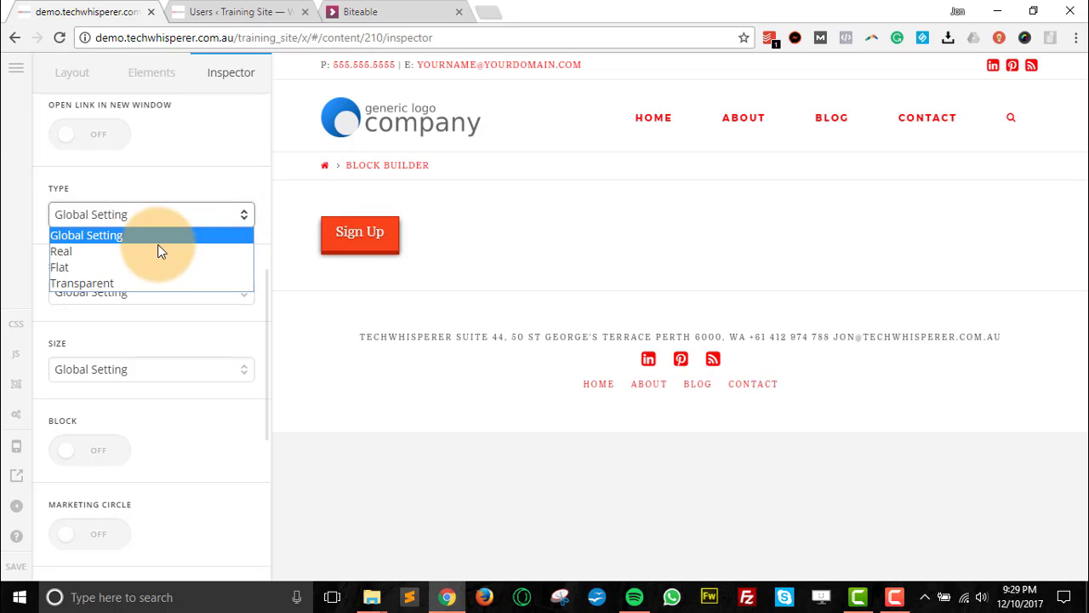
click(146, 268)
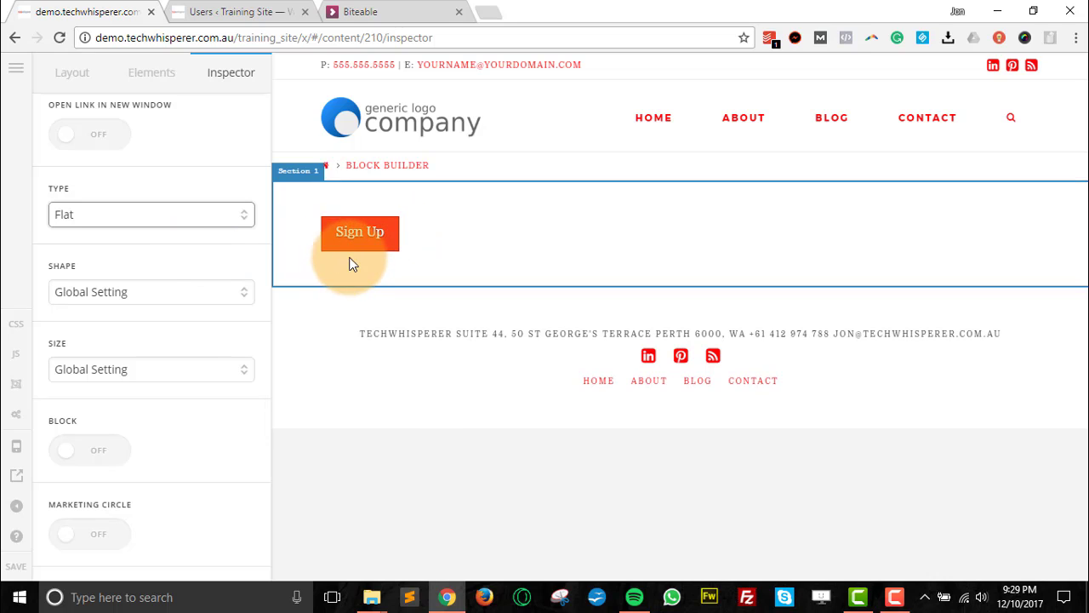
click(243, 294)
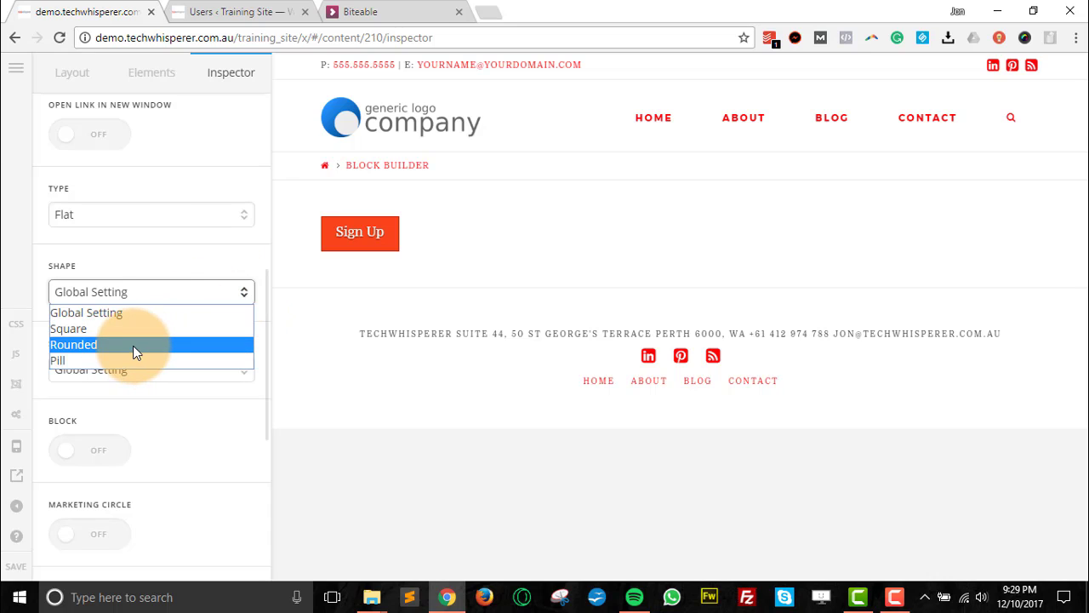
click(133, 345)
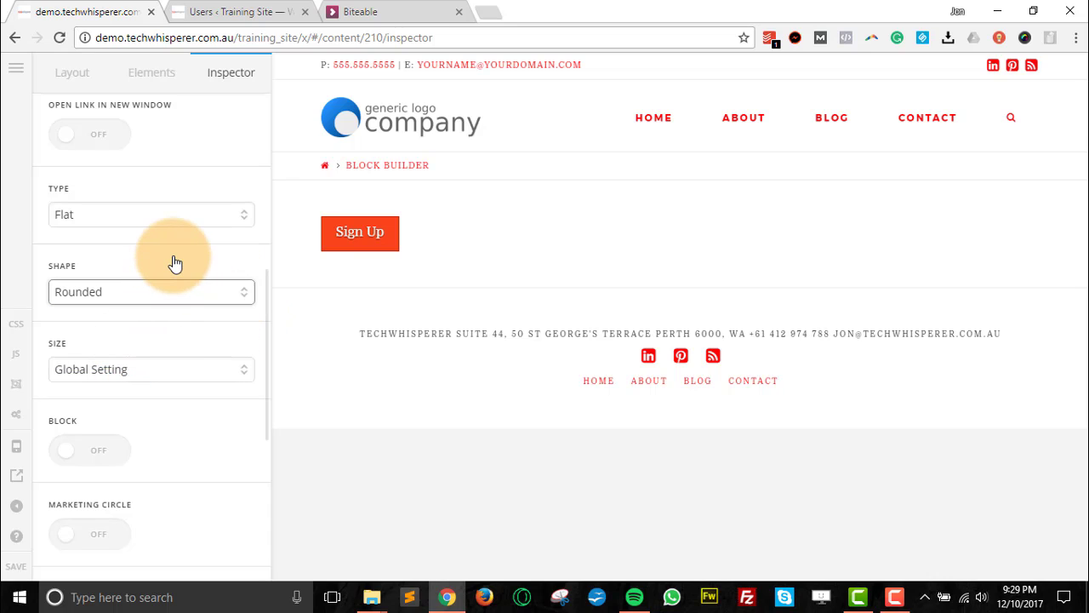
click(153, 369)
click(99, 486)
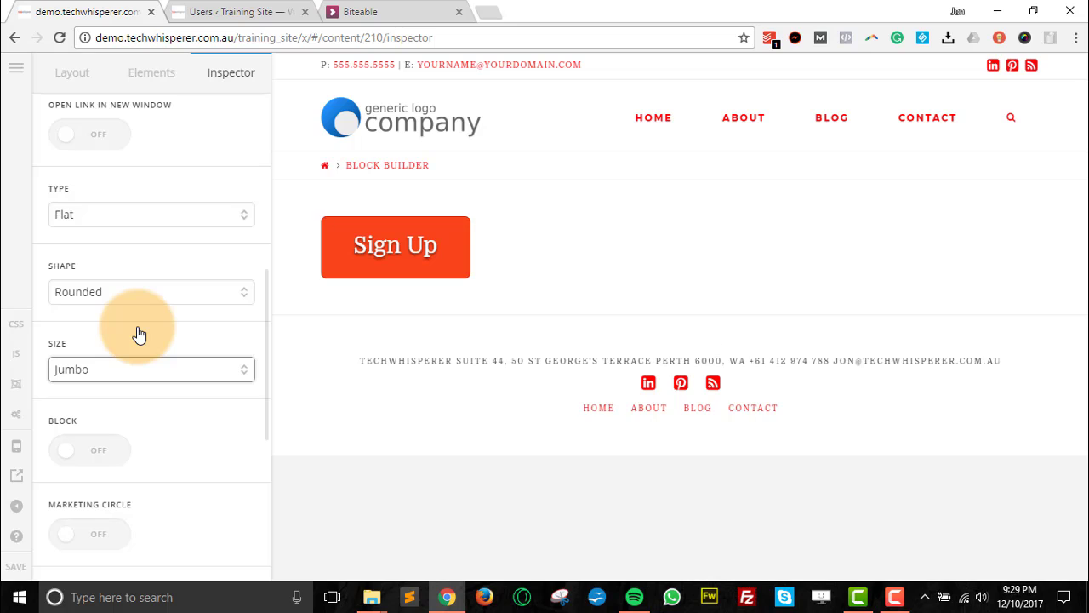
- Return the button's size, shape and type to Global Setting
click(189, 375)
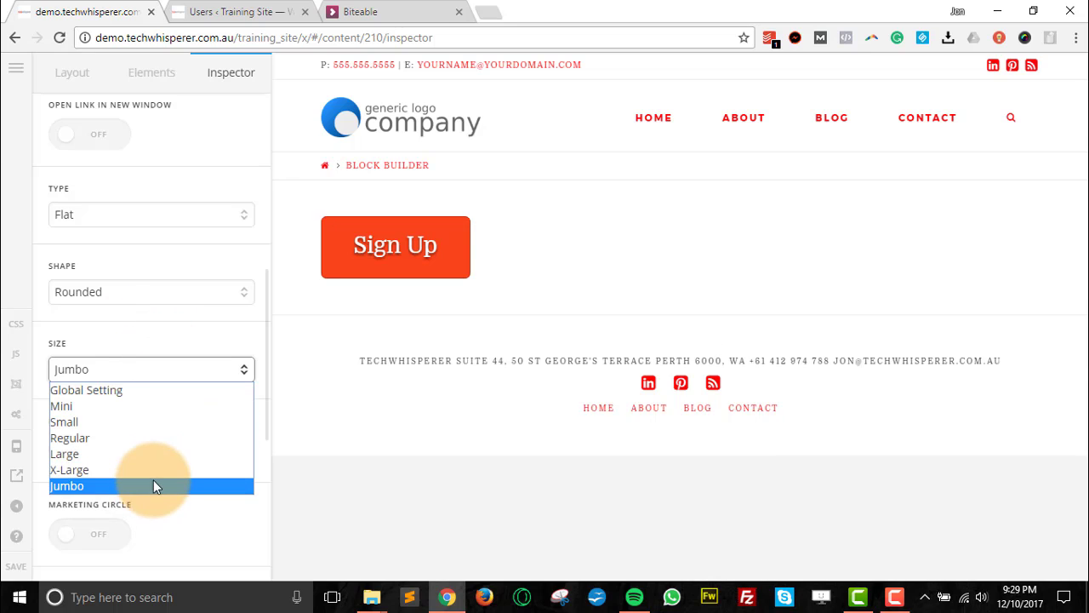
click(156, 389)
click(206, 298)
click(182, 314)
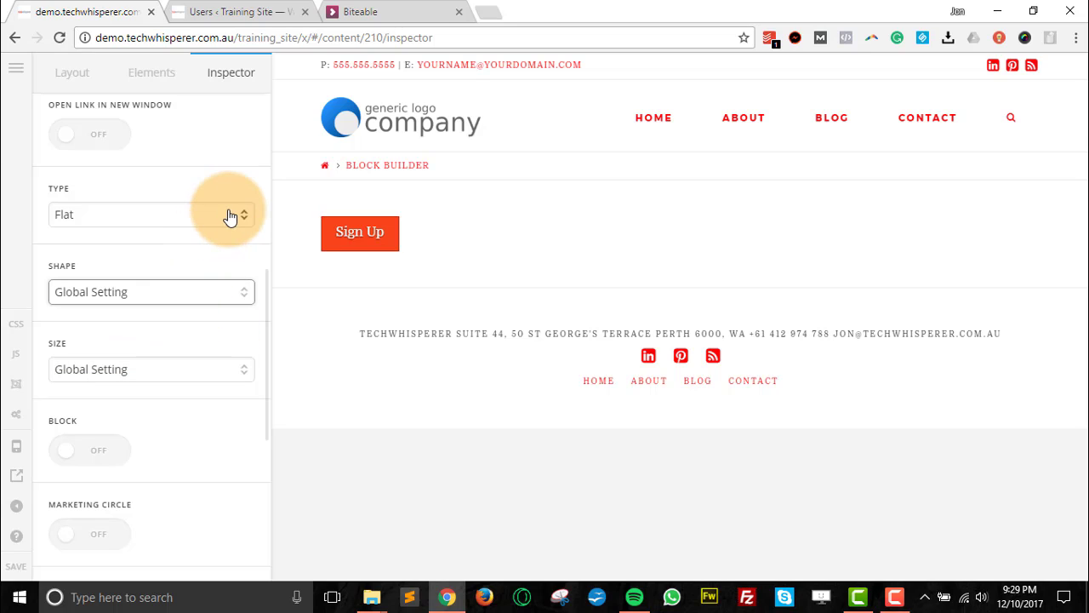
click(200, 217)
click(173, 236)
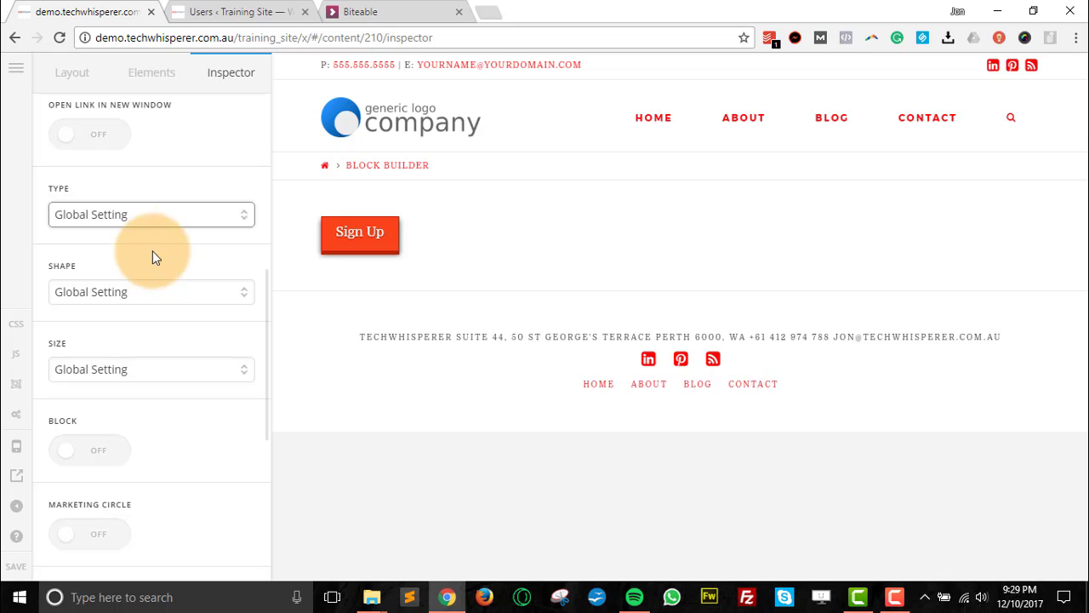
- Enable the block layout, the marketing circle and the icon for the button
scroll(157, 254, down, 2)
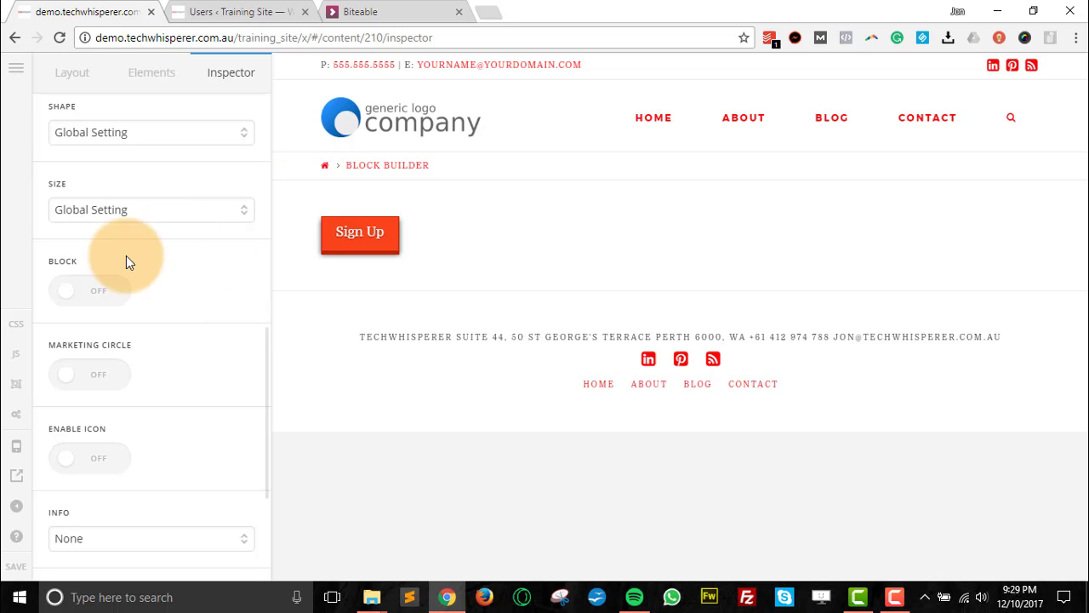
click(75, 293)
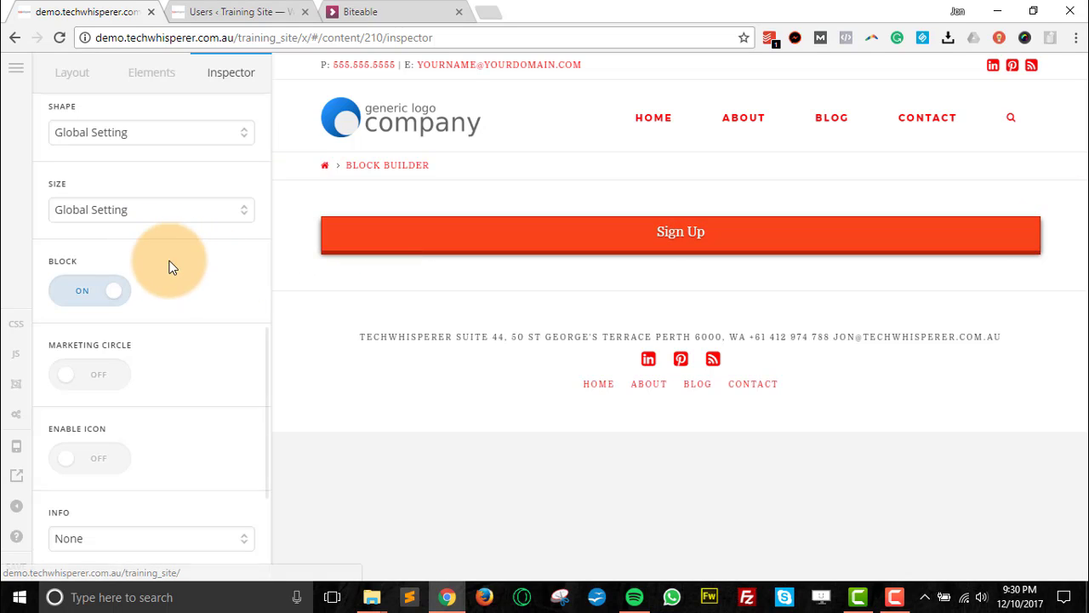
click(90, 376)
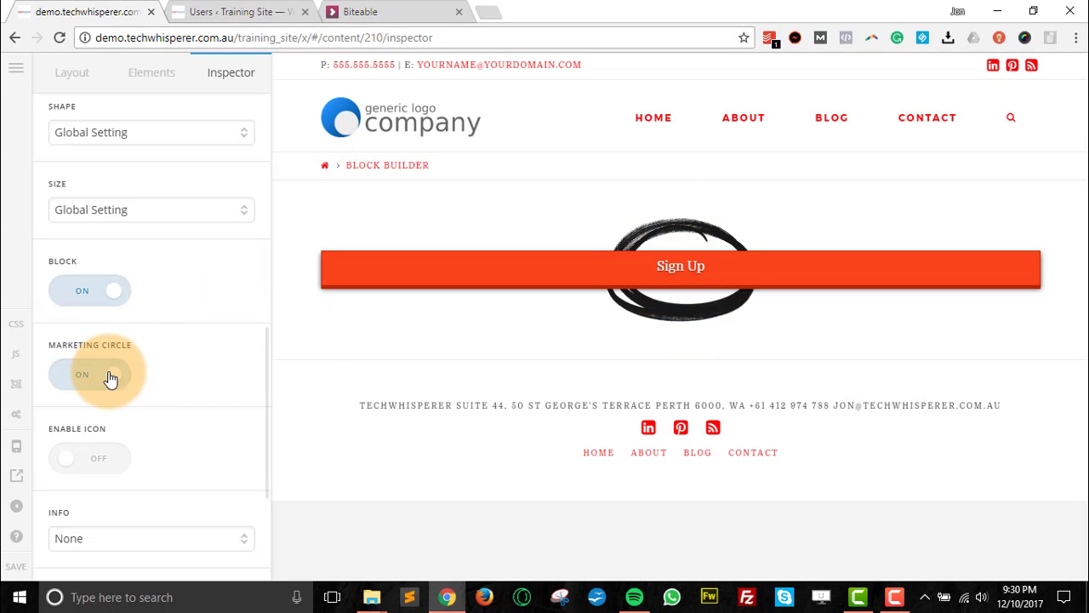
click(85, 460)
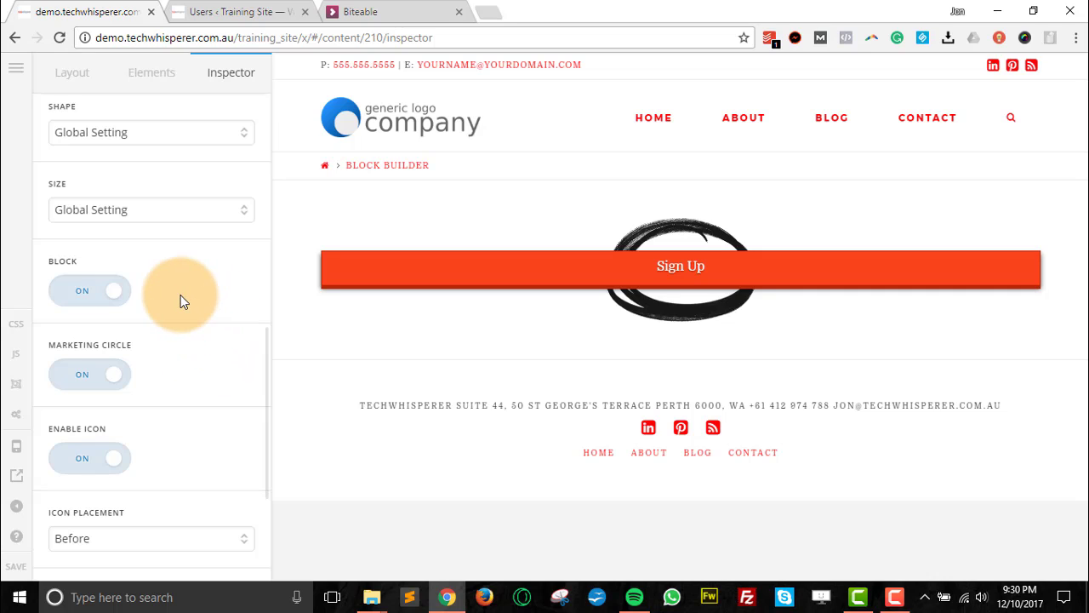
- Try the Icon Only placement for the button's icon, and set the placement to After
scroll(180, 294, down, 4)
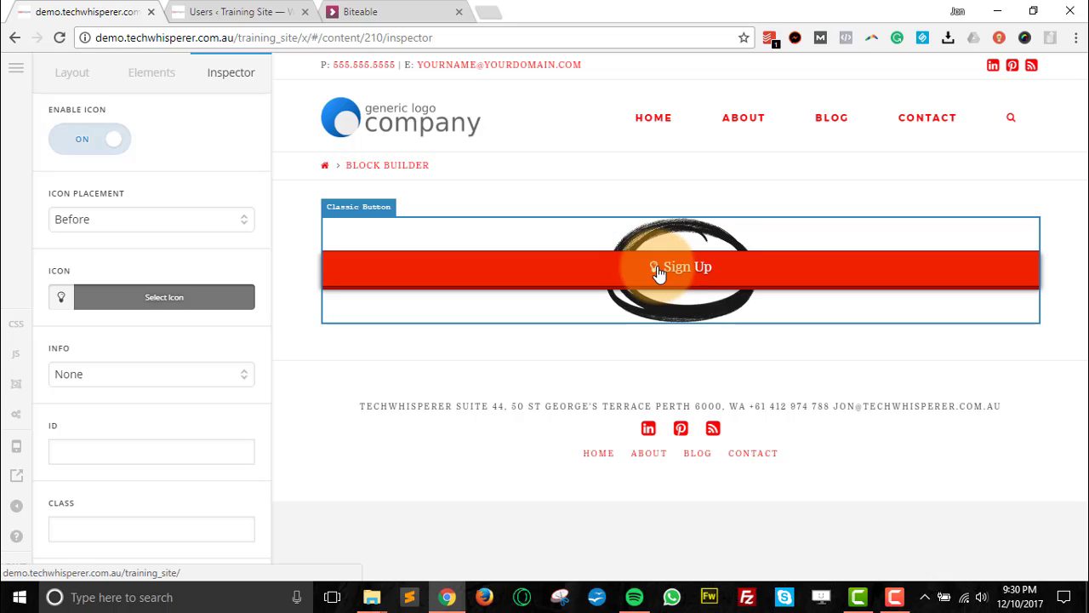
click(208, 226)
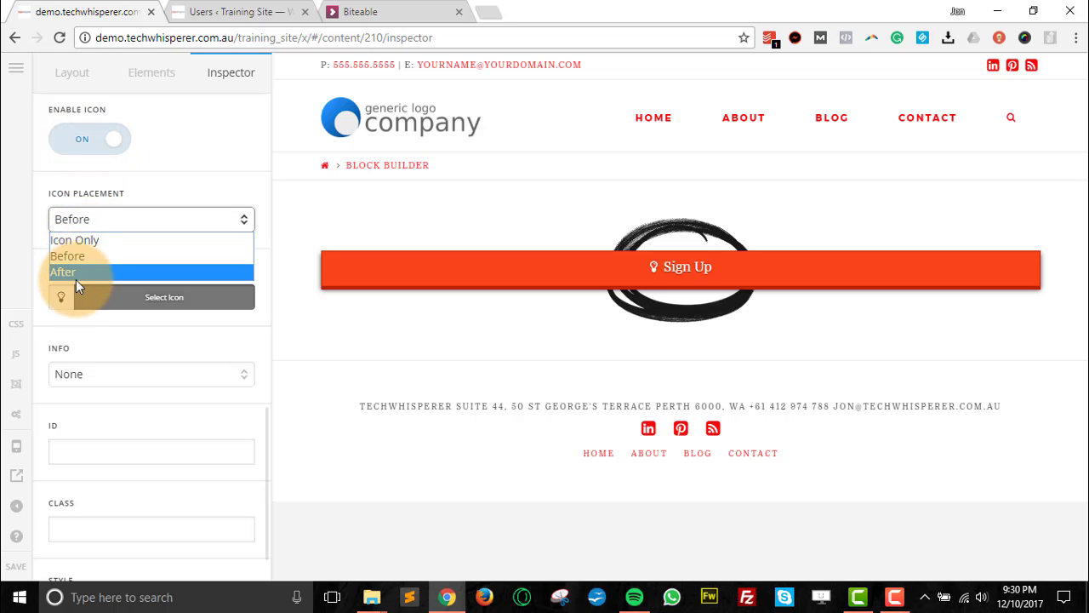
click(89, 242)
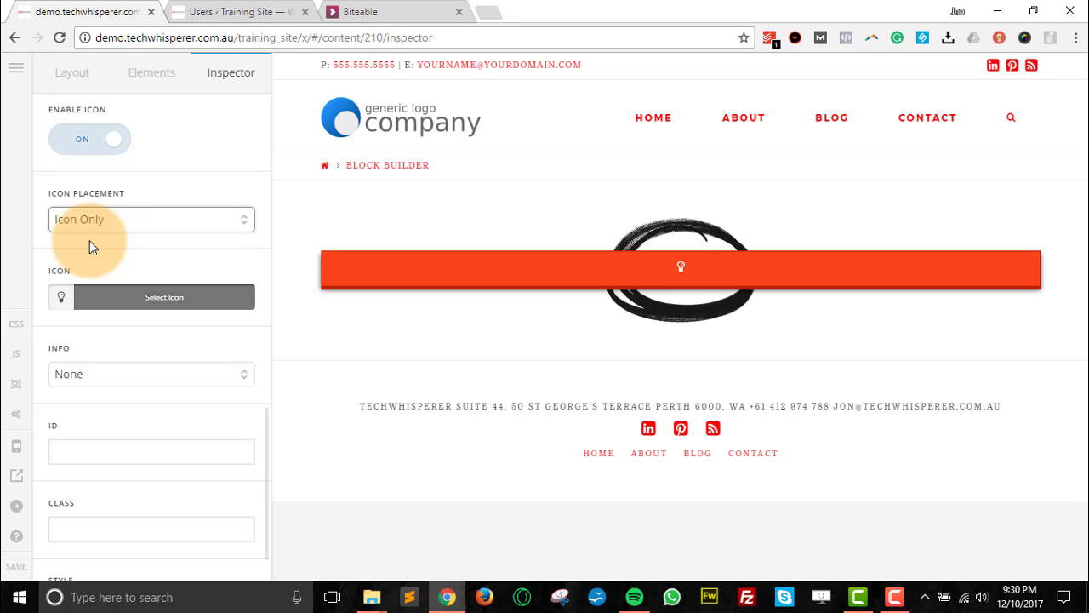
click(112, 225)
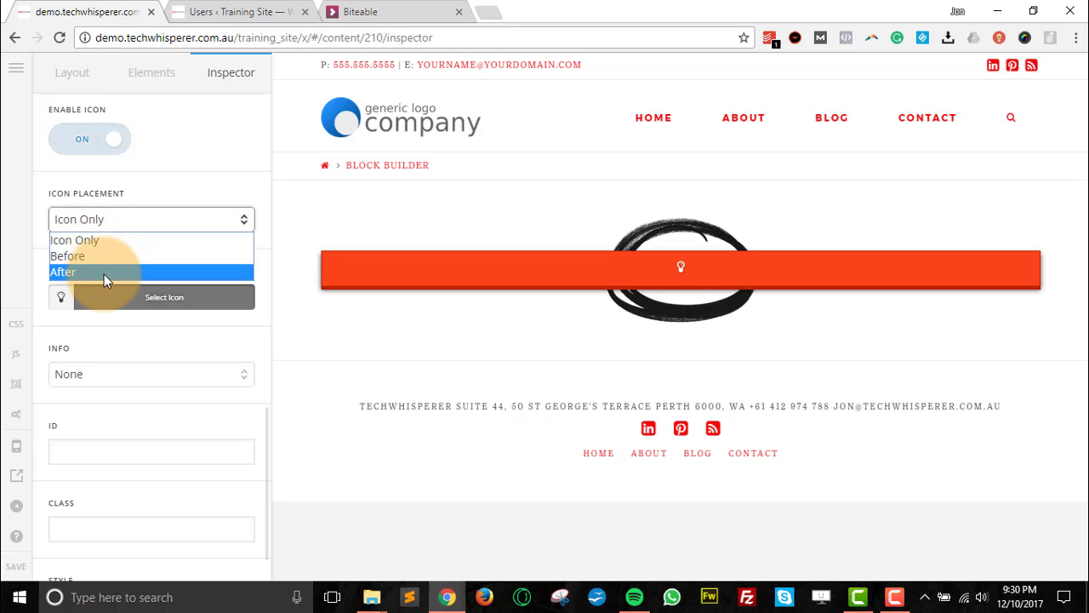
click(104, 273)
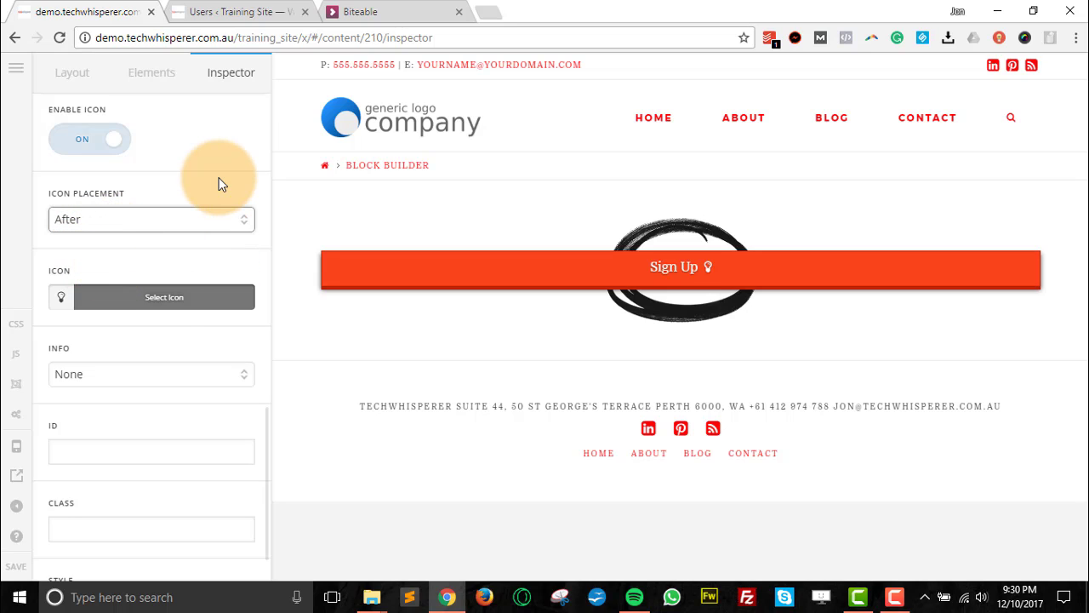
- Search the icon library for "arrow" and choose the plain right-pointing arrow as the button's icon
click(164, 293)
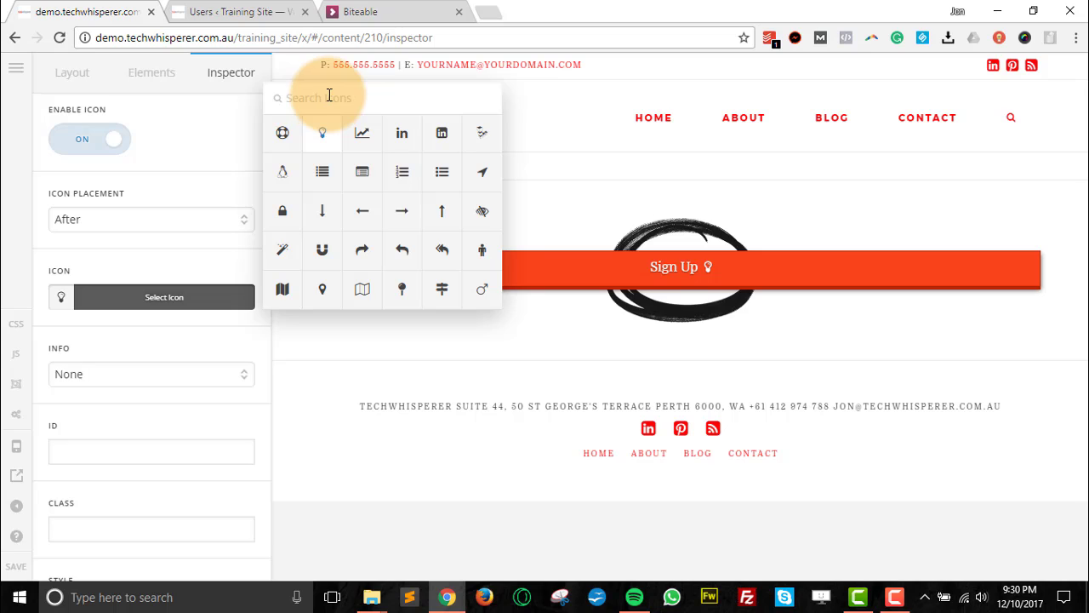
scroll(366, 211, down, 5)
scroll(383, 221, down, 10)
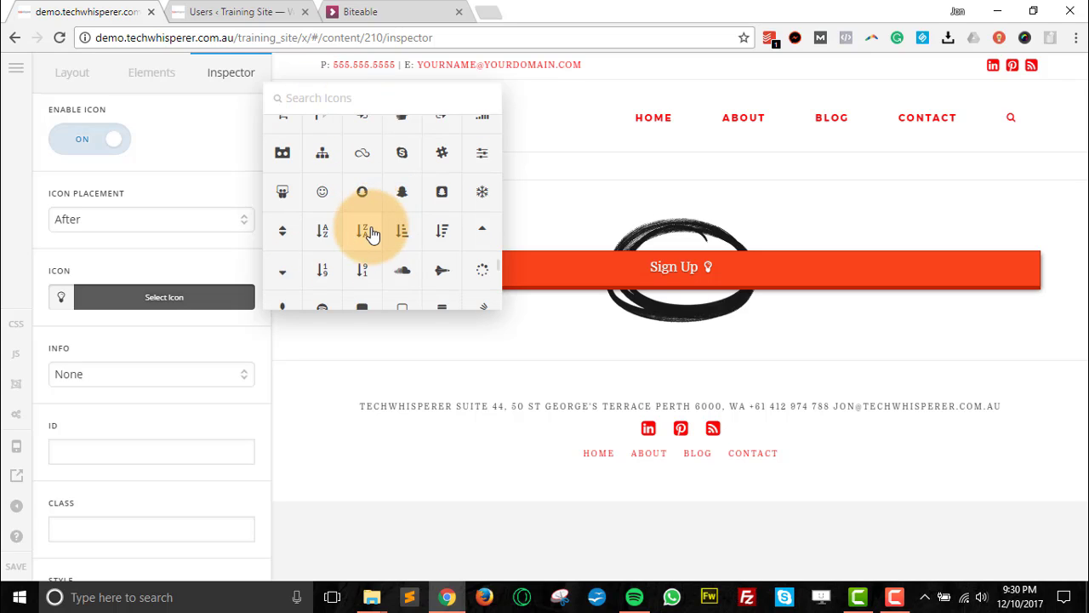
scroll(381, 220, up, 3)
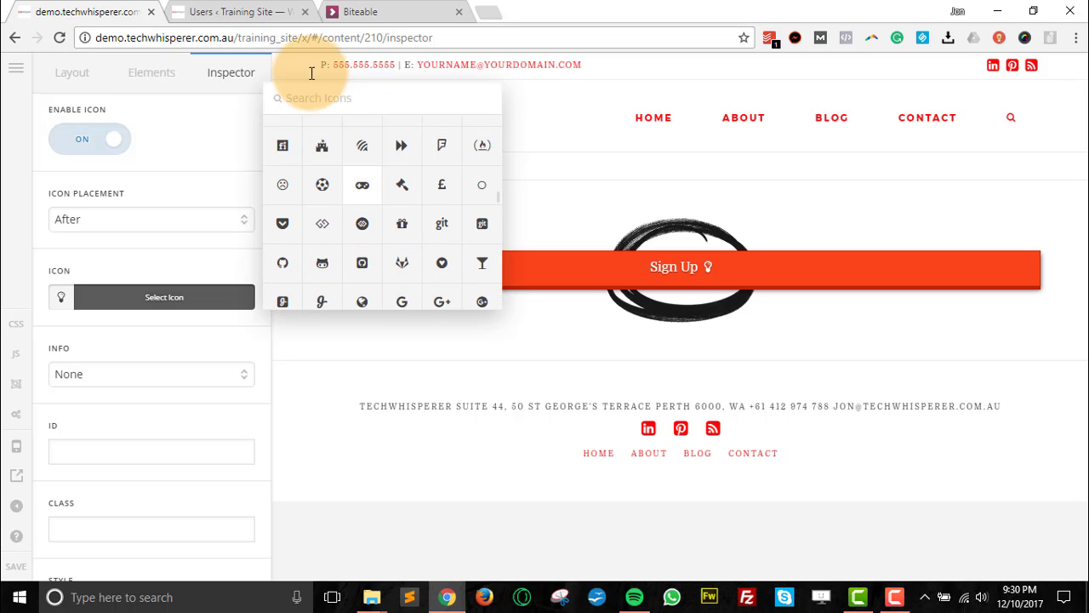
click(332, 100)
text(arrow)
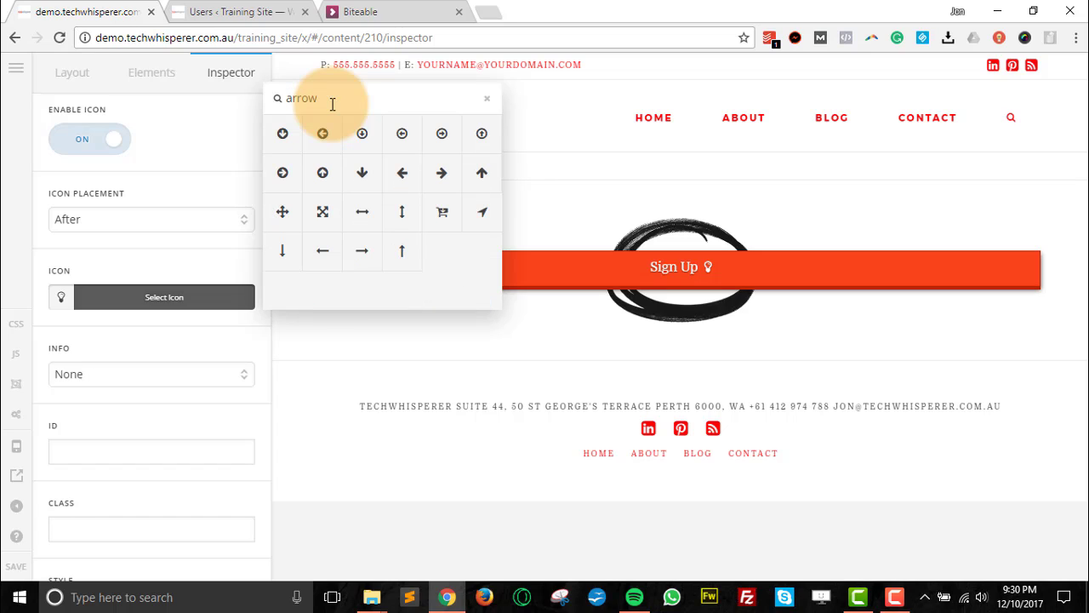
click(442, 175)
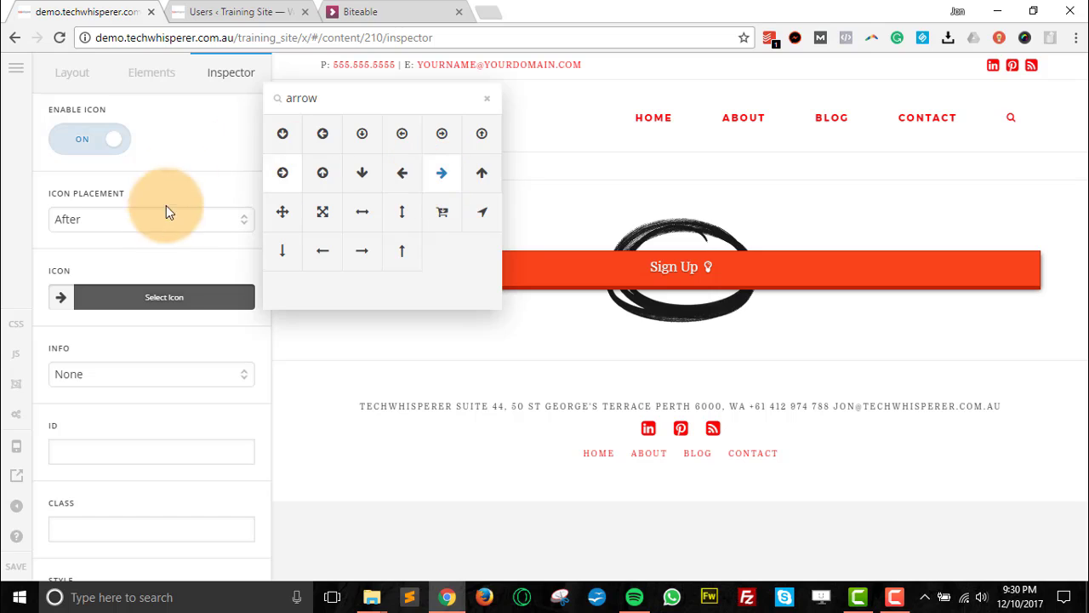
click(170, 265)
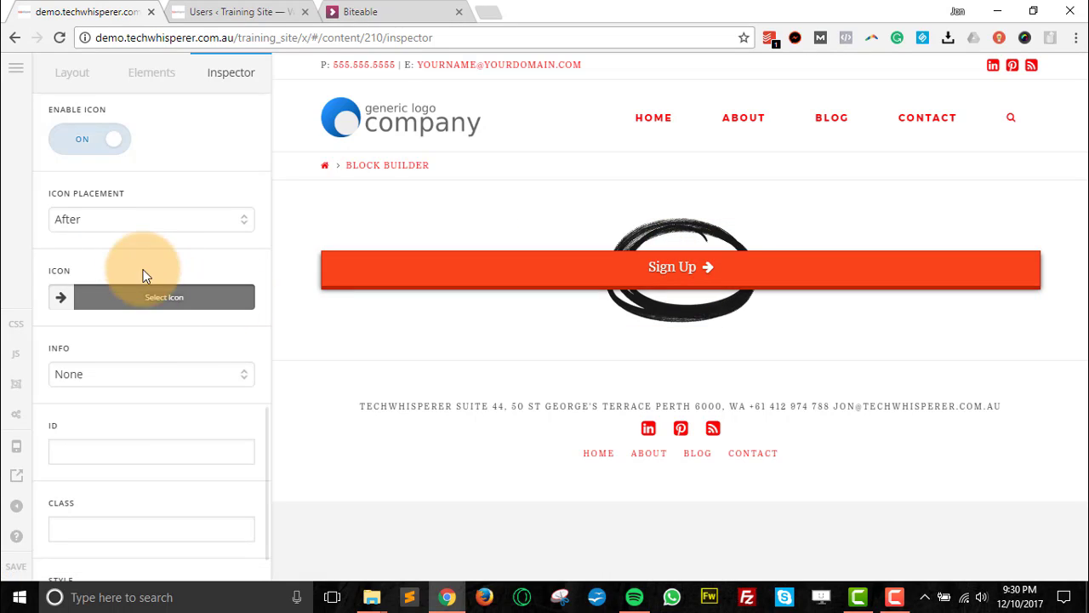
- Set the button's info type to Popover and preview the popover on the Sign Up button
scroll(132, 340, down, 1)
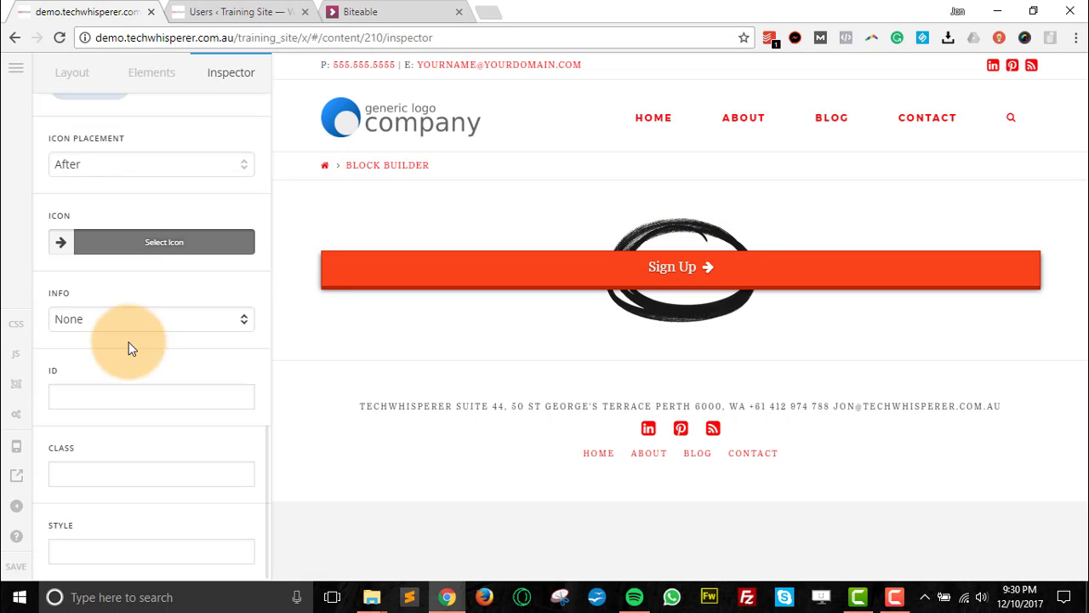
click(241, 328)
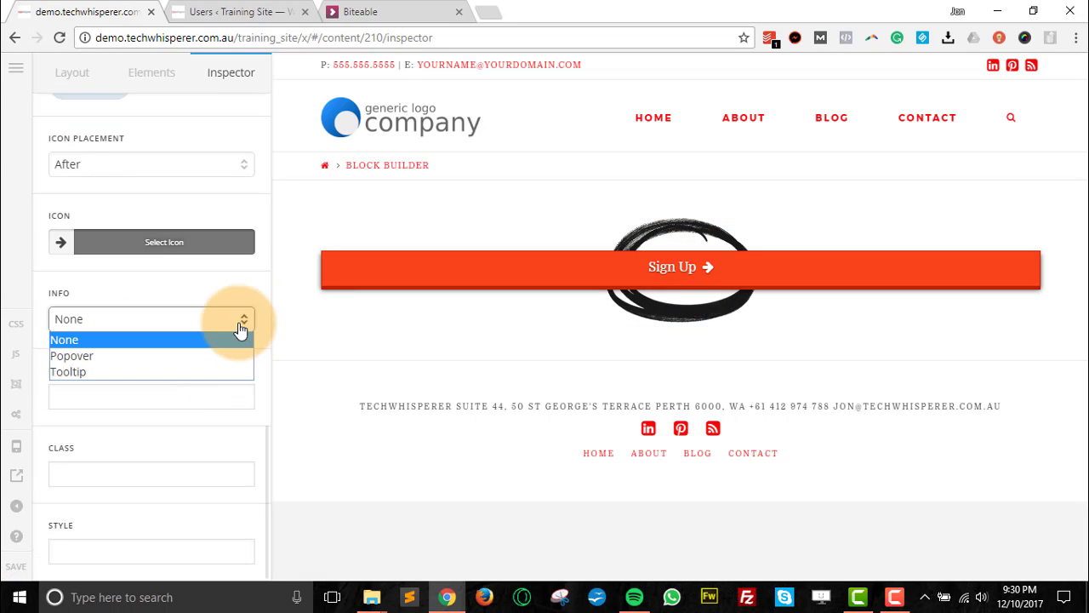
click(156, 358)
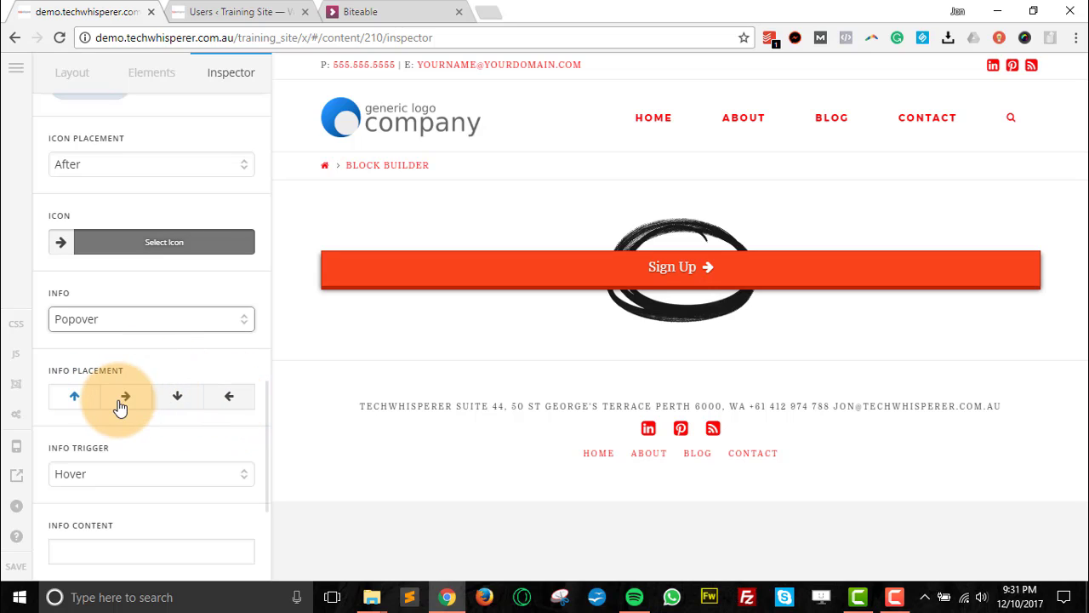
mouse_move(444, 304)
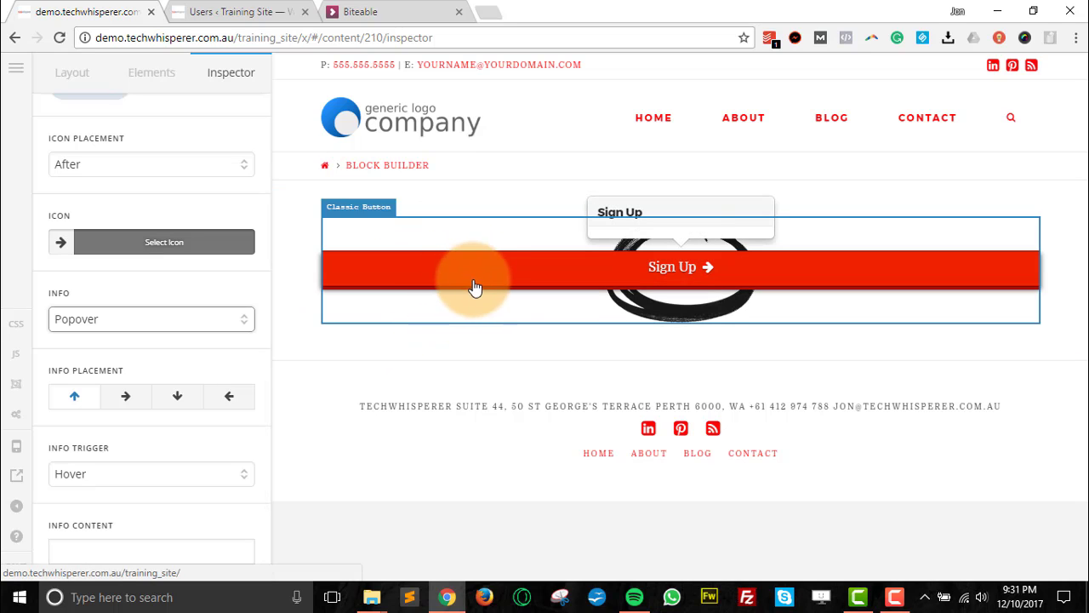
mouse_move(657, 267)
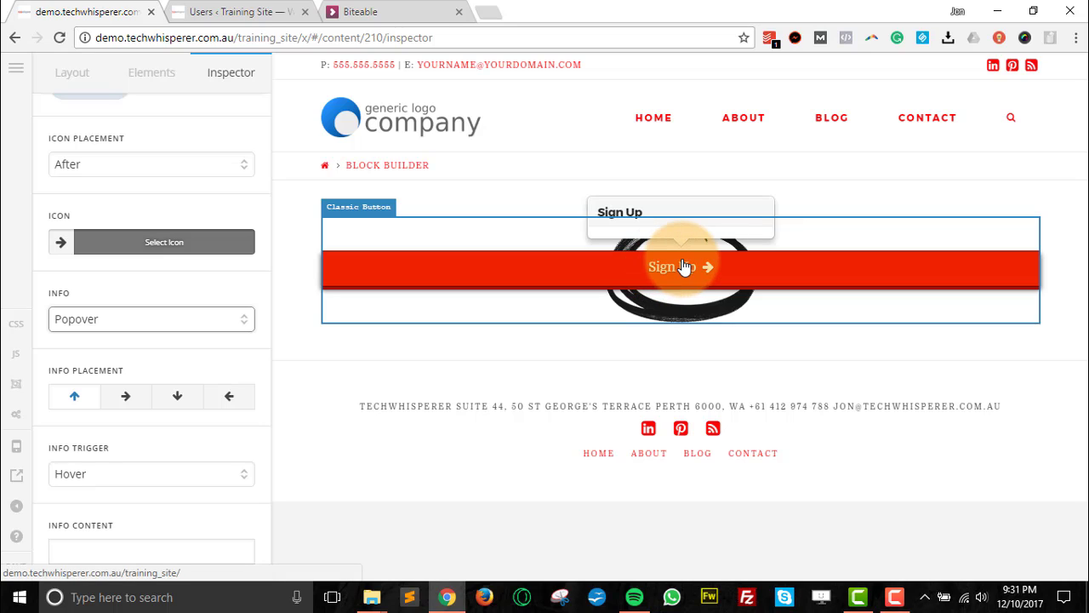
- Try the down and left info placements for the popover, and return the placement to up
click(161, 406)
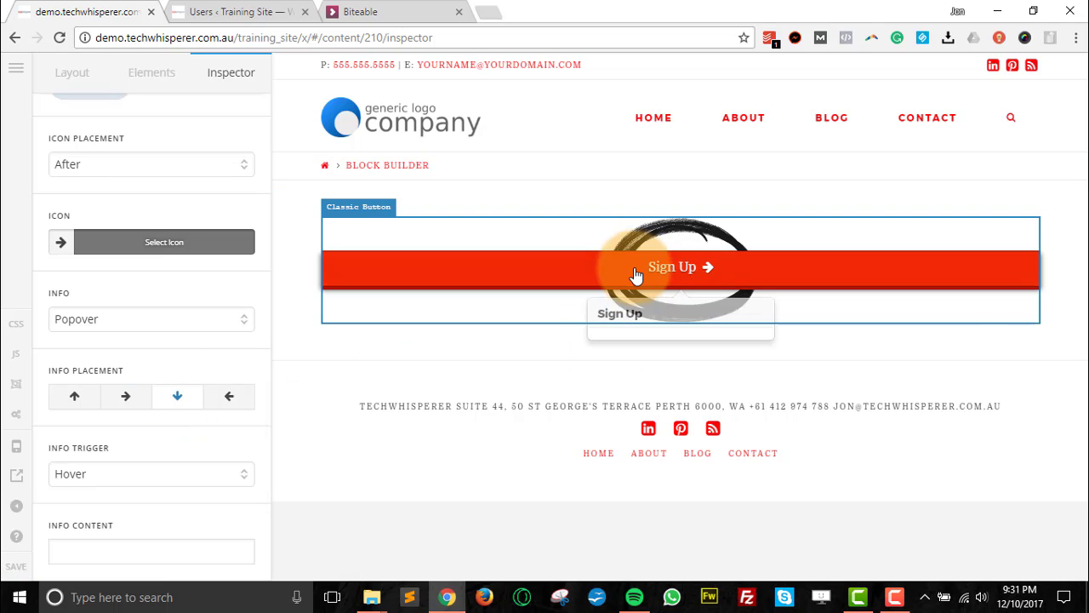
click(226, 400)
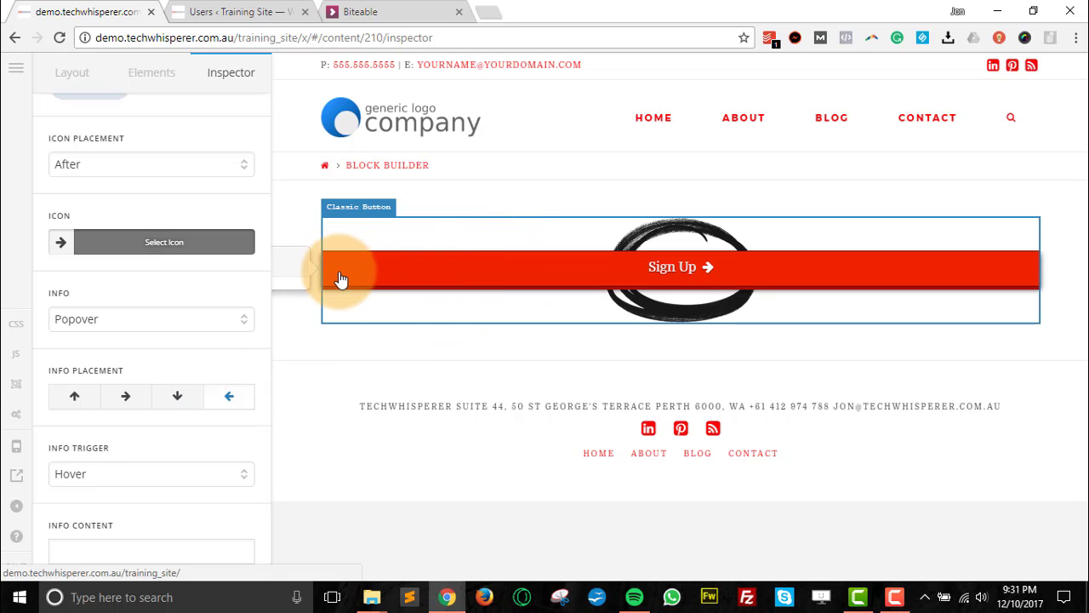
click(173, 397)
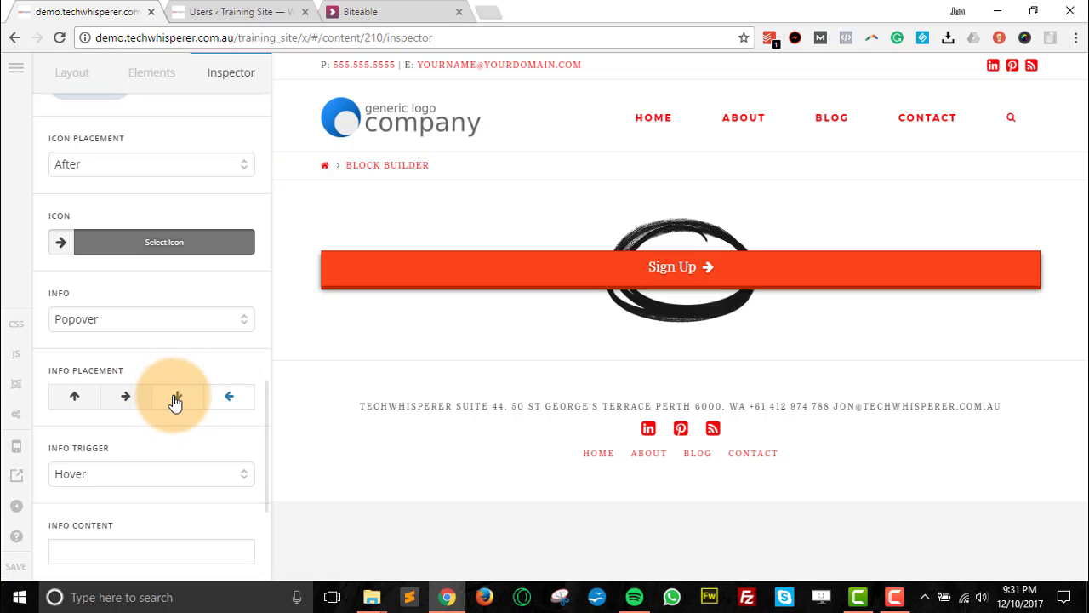
click(75, 399)
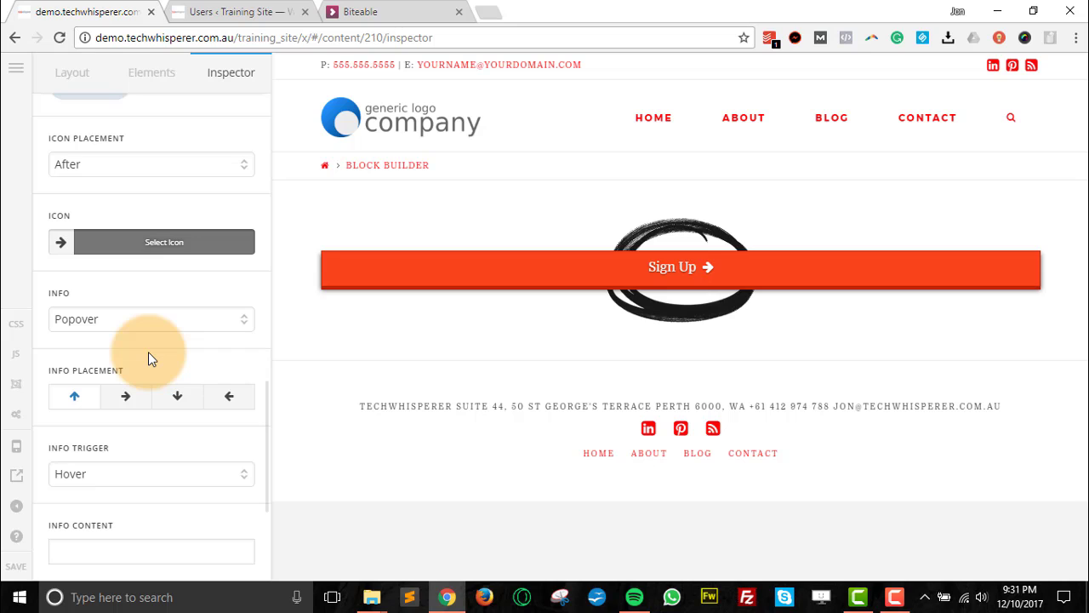
- Review the info trigger options and keep Hover as the trigger
scroll(150, 352, down, 2)
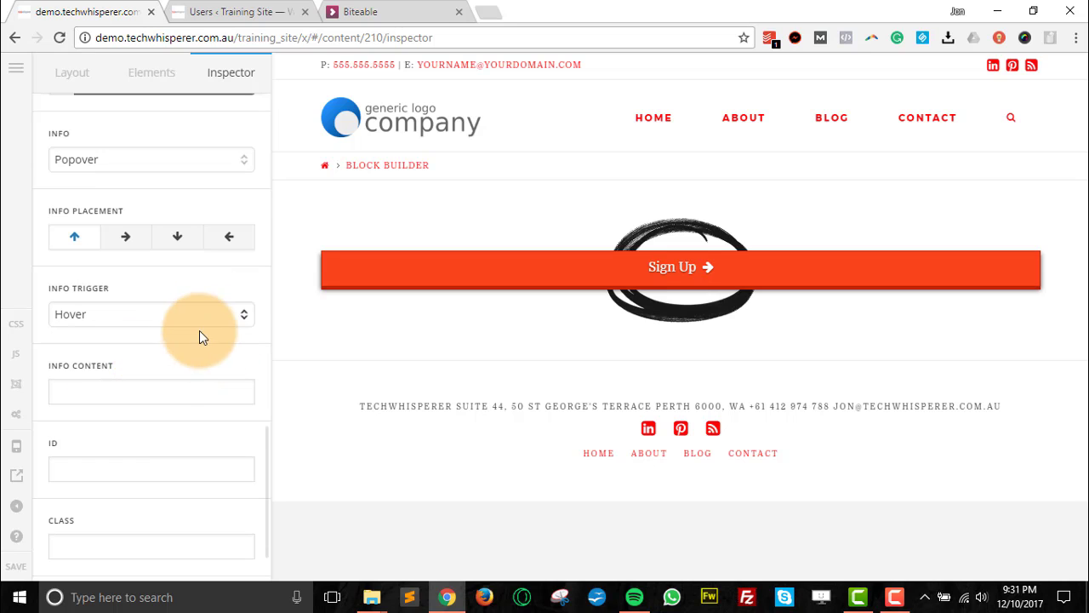
click(245, 319)
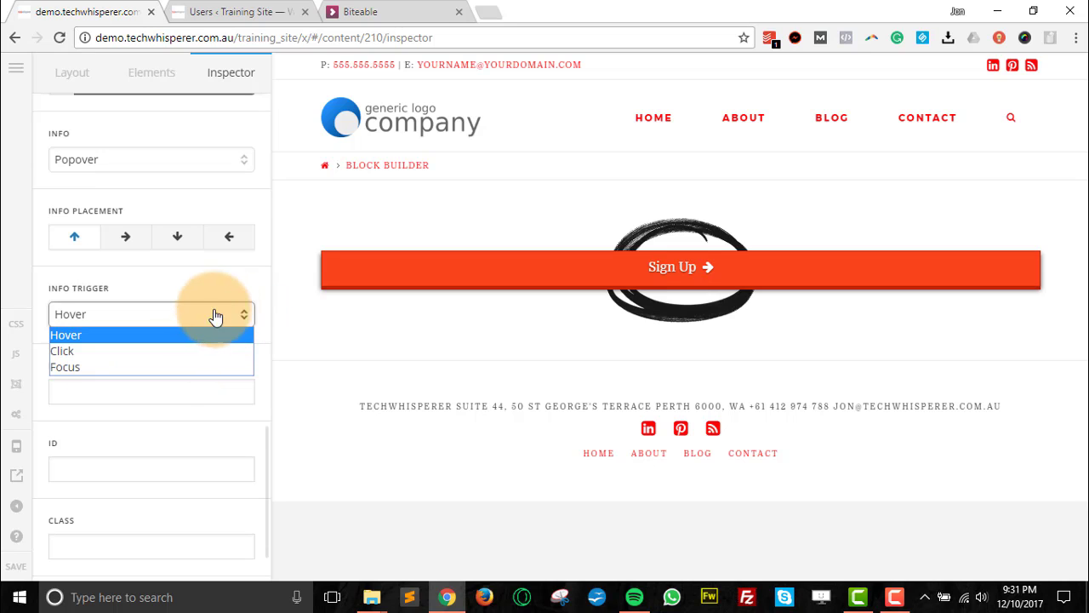
click(125, 337)
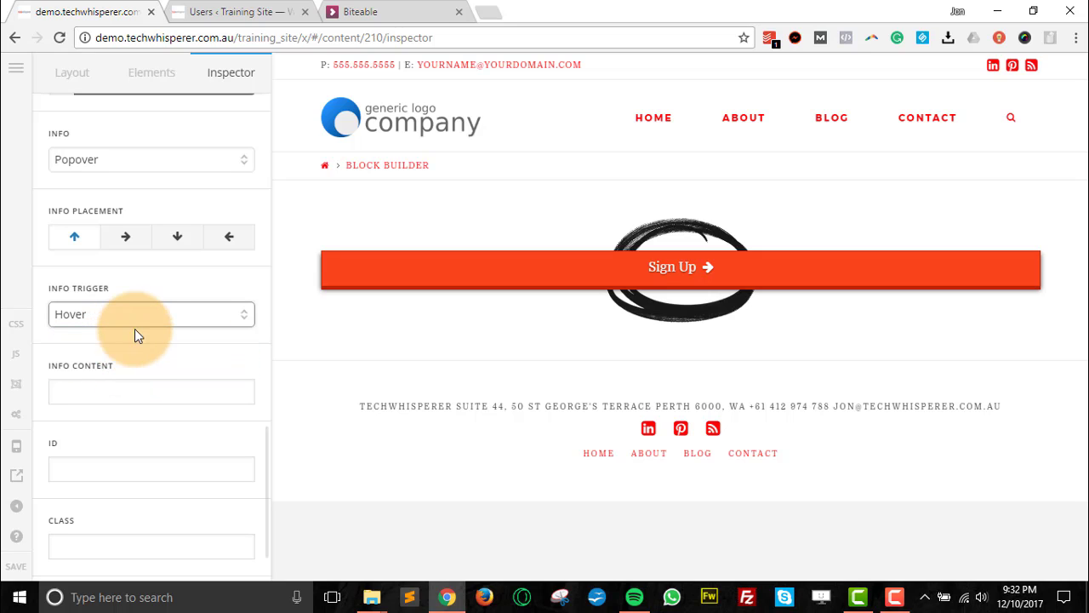
- Try Tooltip as the button's info type and preview the tooltip on the Sign Up button
scroll(162, 261, up, 2)
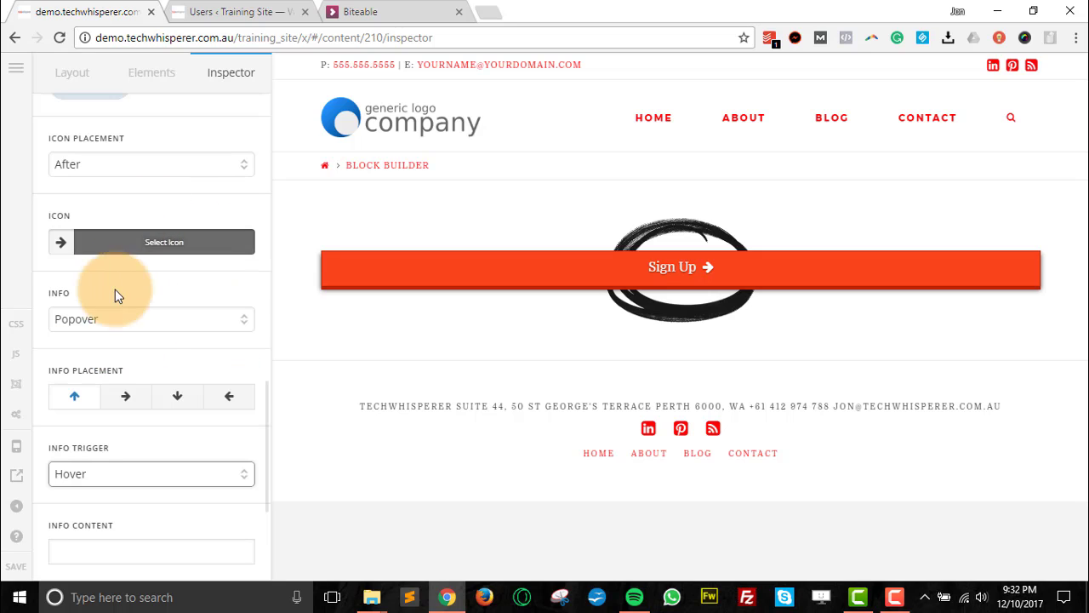
click(227, 324)
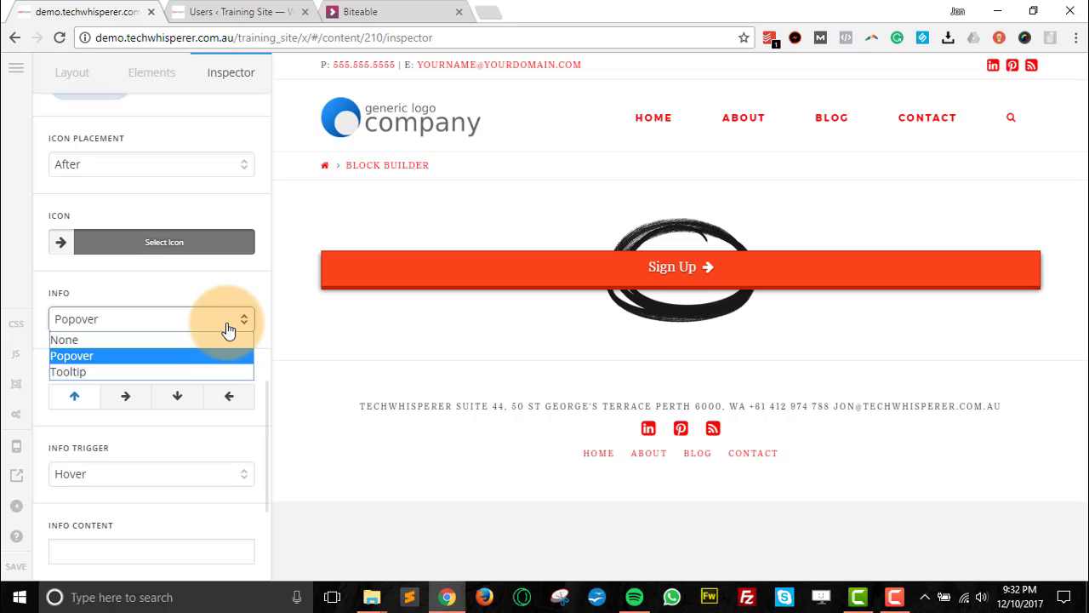
click(135, 372)
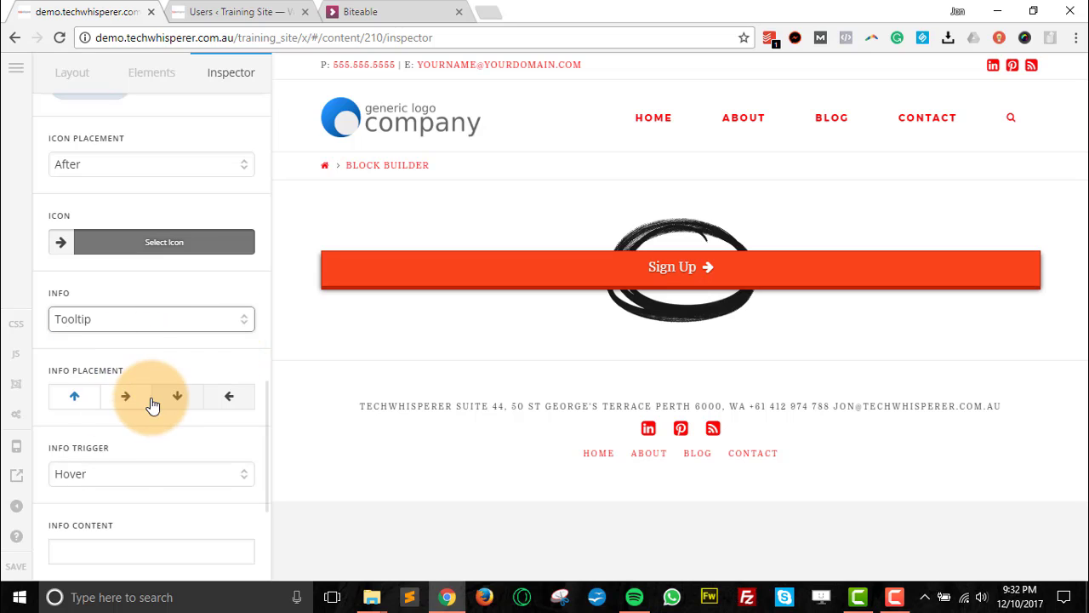
scroll(128, 366, down, 2)
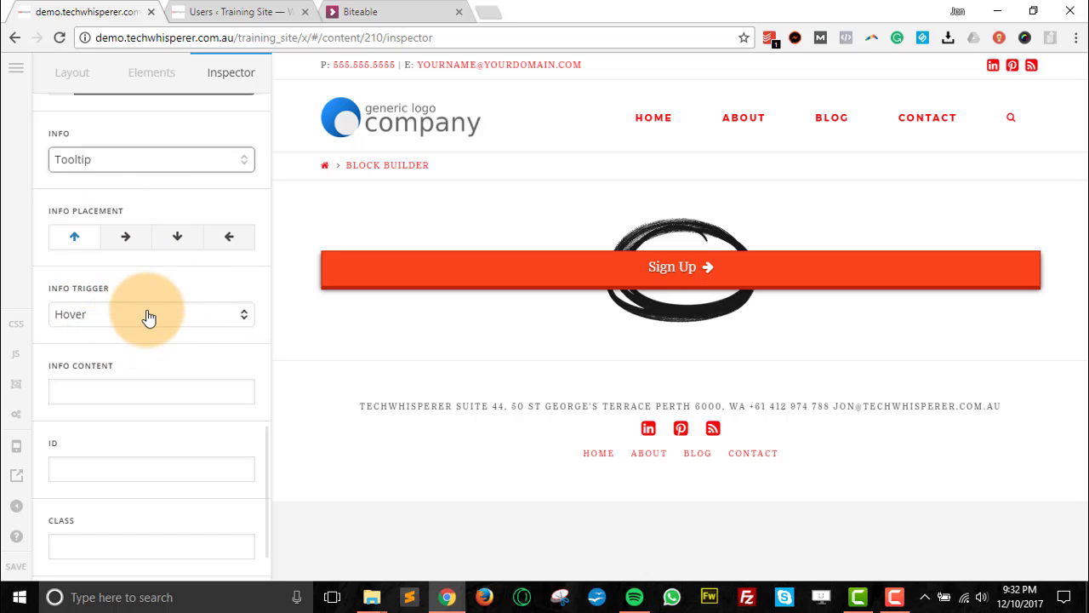
mouse_move(622, 279)
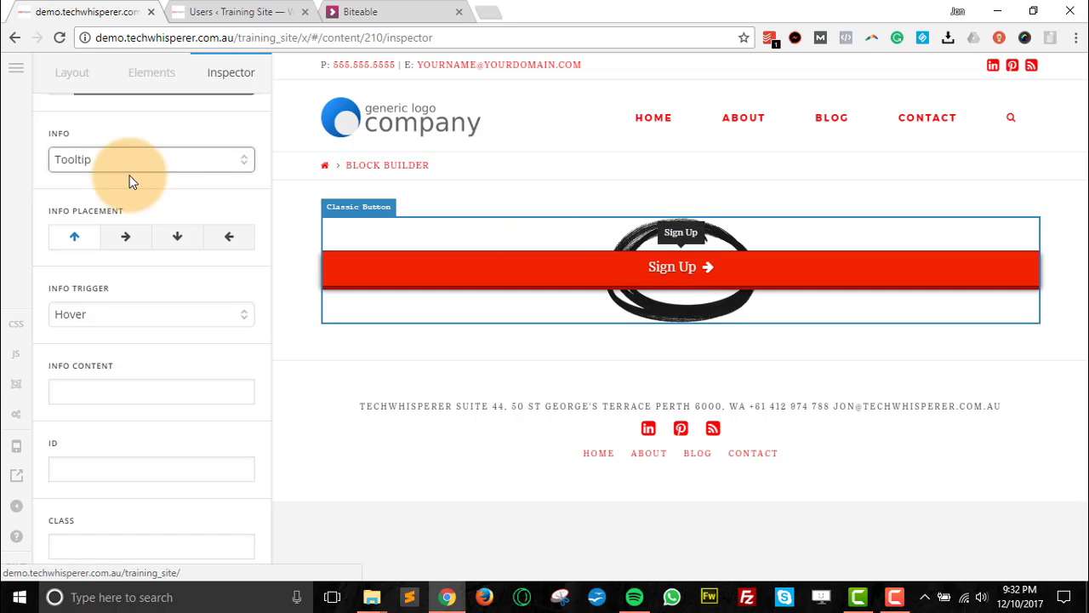
- Enter "Adding some additional text" as the info content and set the info type to Popover, checking it on the button
click(79, 389)
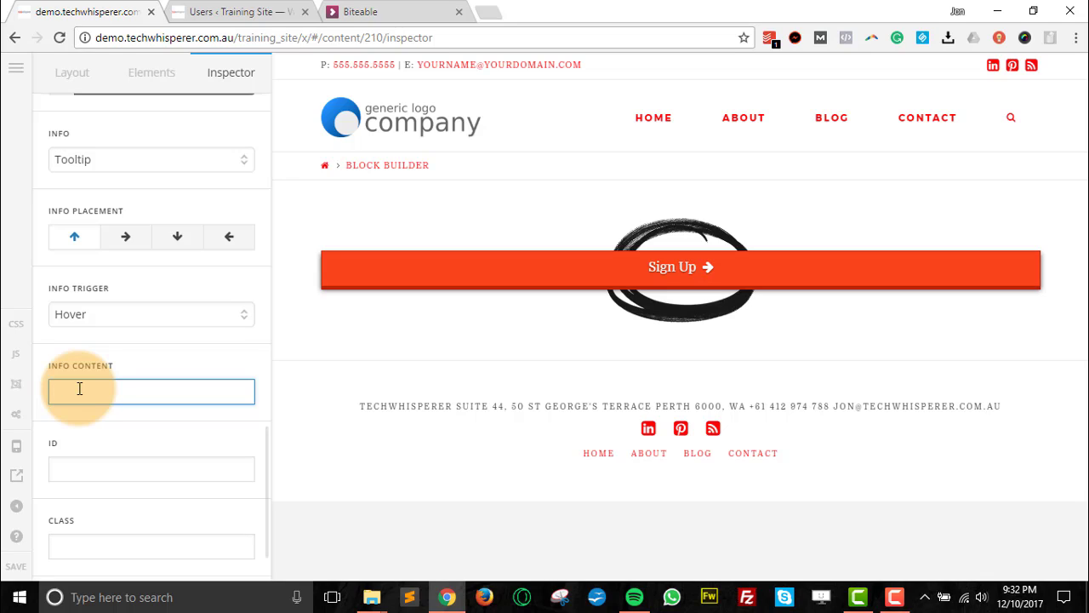
text(Adding some additional text)
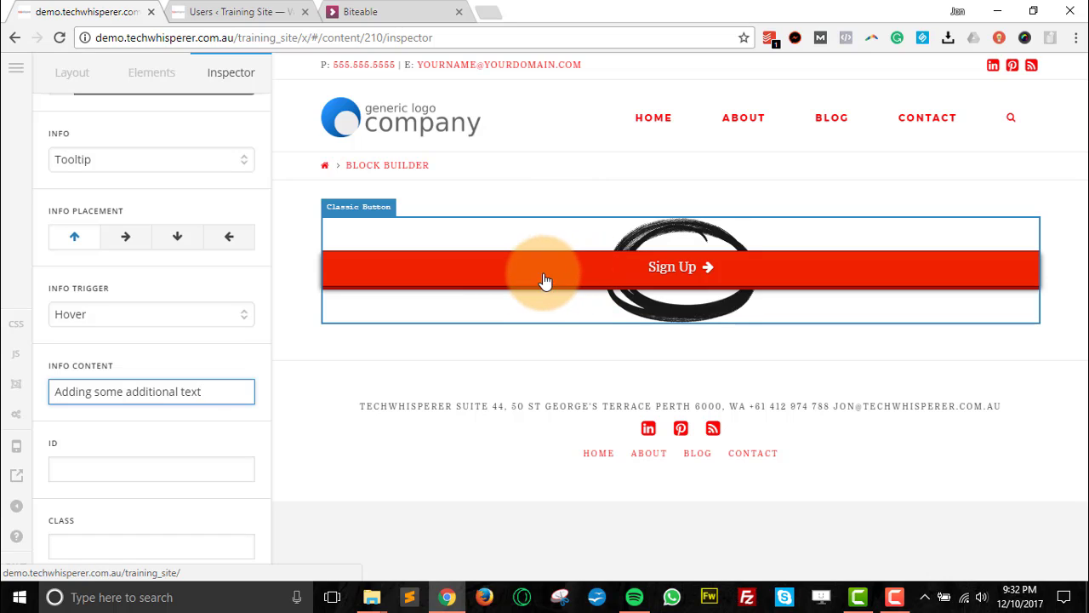
click(79, 166)
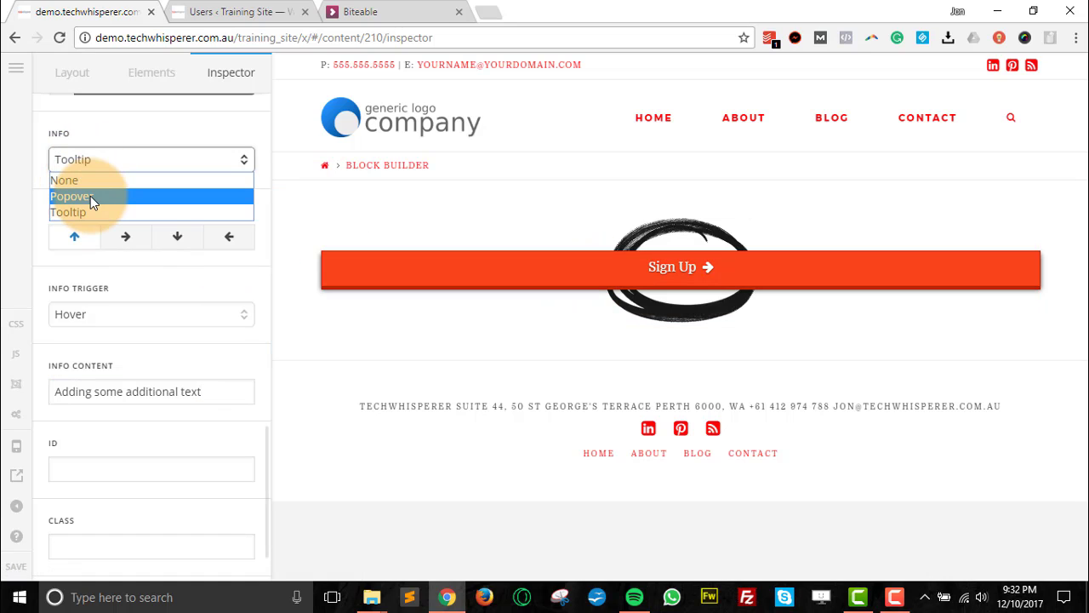
click(90, 195)
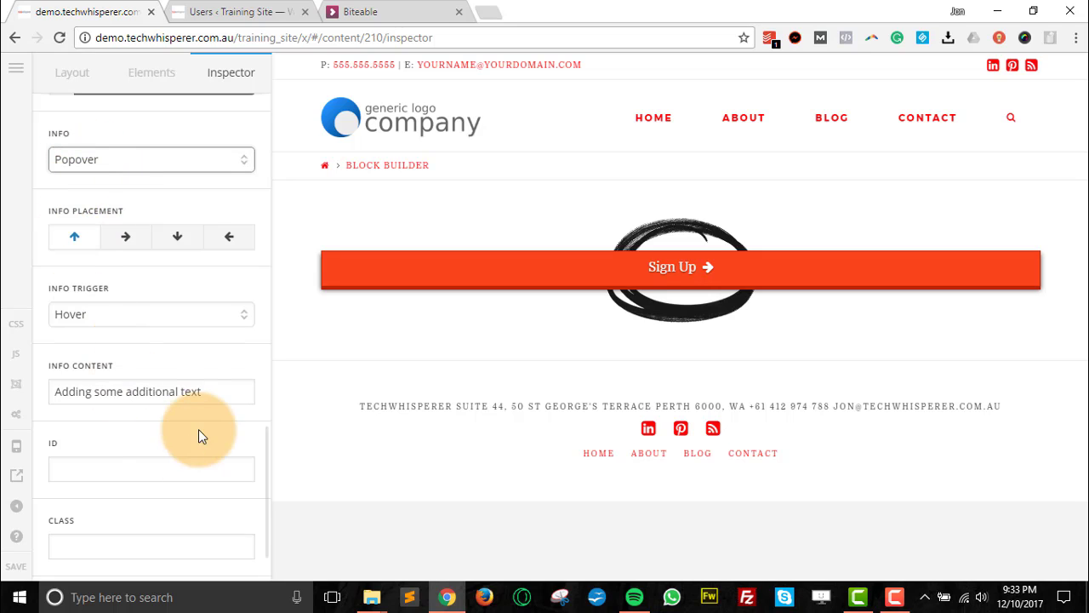
drag(207, 390, 44, 382)
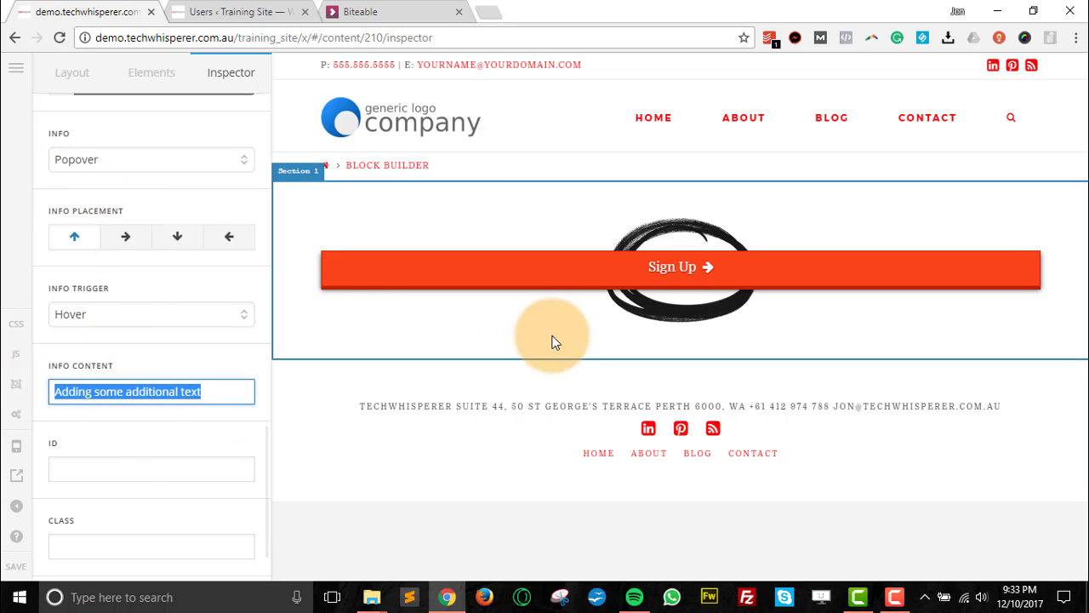
mouse_move(622, 273)
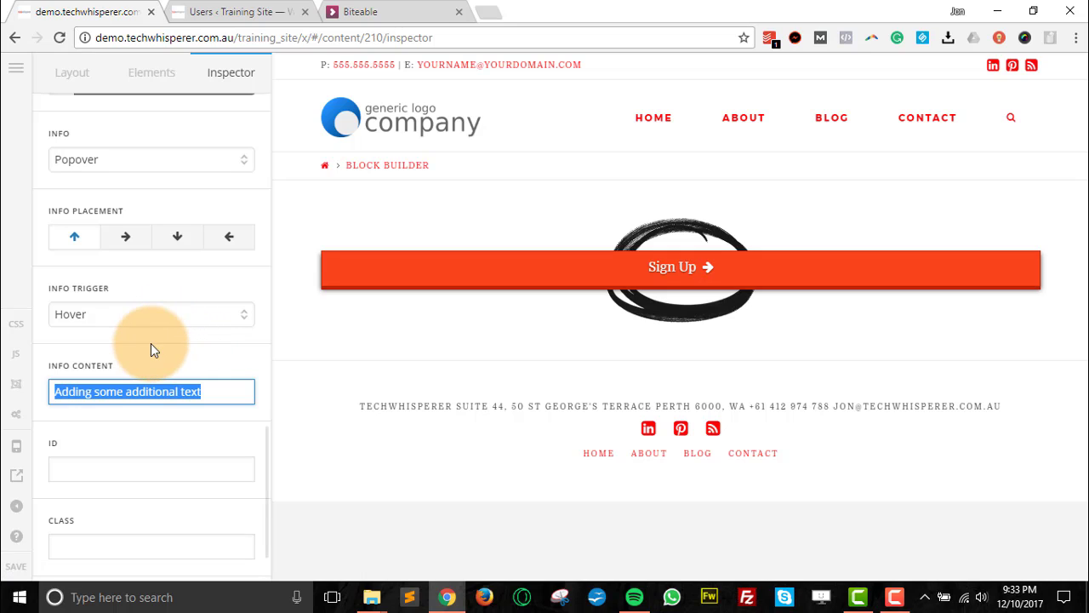
- Open the button's Style field for editing
scroll(119, 361, down, 1)
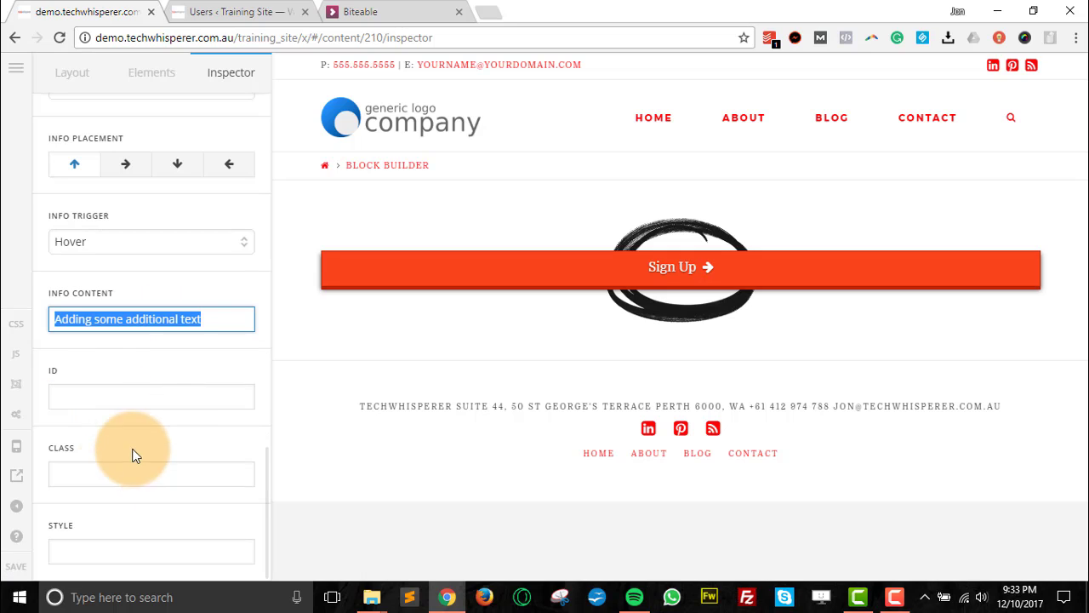
click(95, 553)
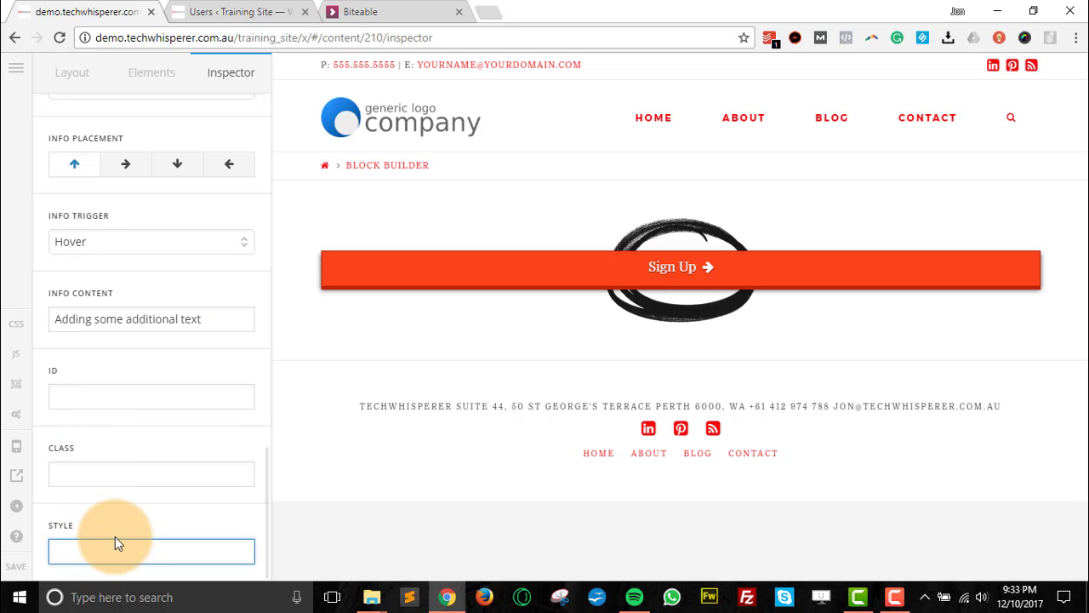